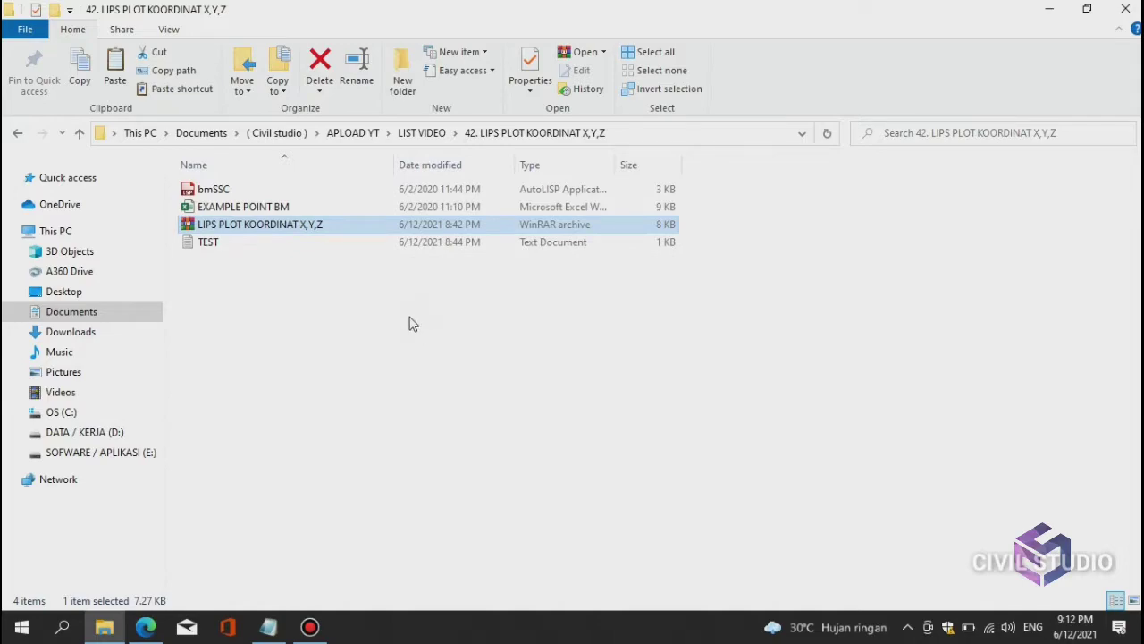
# Examine the bmSSC AutoLISP file and the EXAMPLE POINT BM workbook in the 42. LIPS PLOT KOORDINAT X,Y,Z folder
pyautogui.click(249, 207)
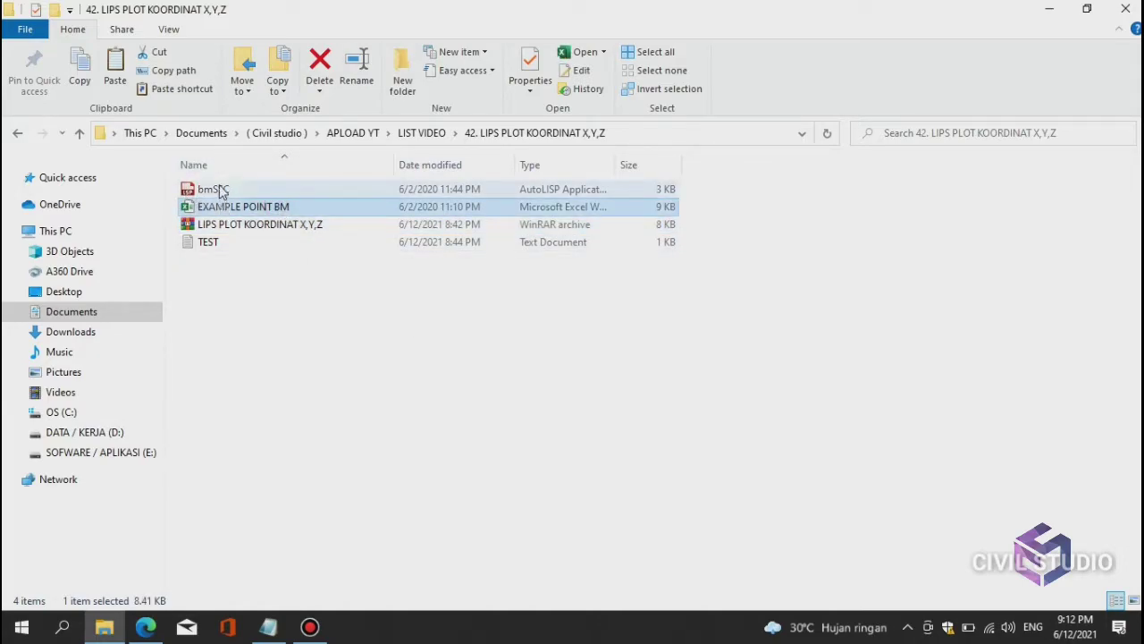
pyautogui.click(222, 191)
pyautogui.click(273, 210)
pyautogui.click(223, 191)
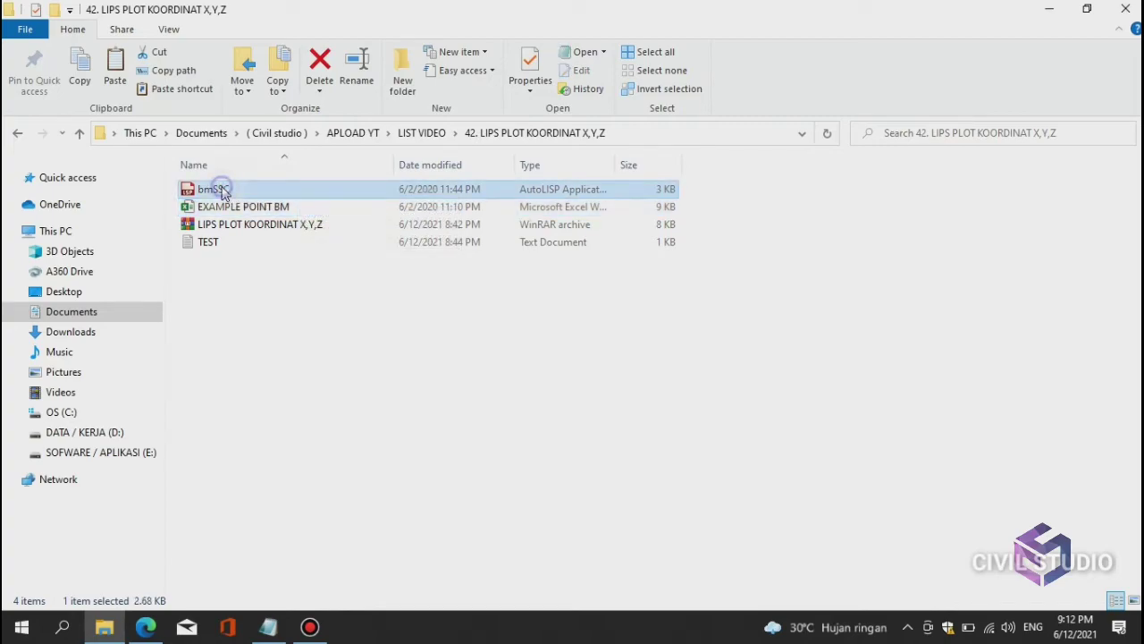
pyautogui.rightClick(222, 192)
# Open drive C: in a separate File Explorer window and select its SSC folder
pyautogui.click(147, 453)
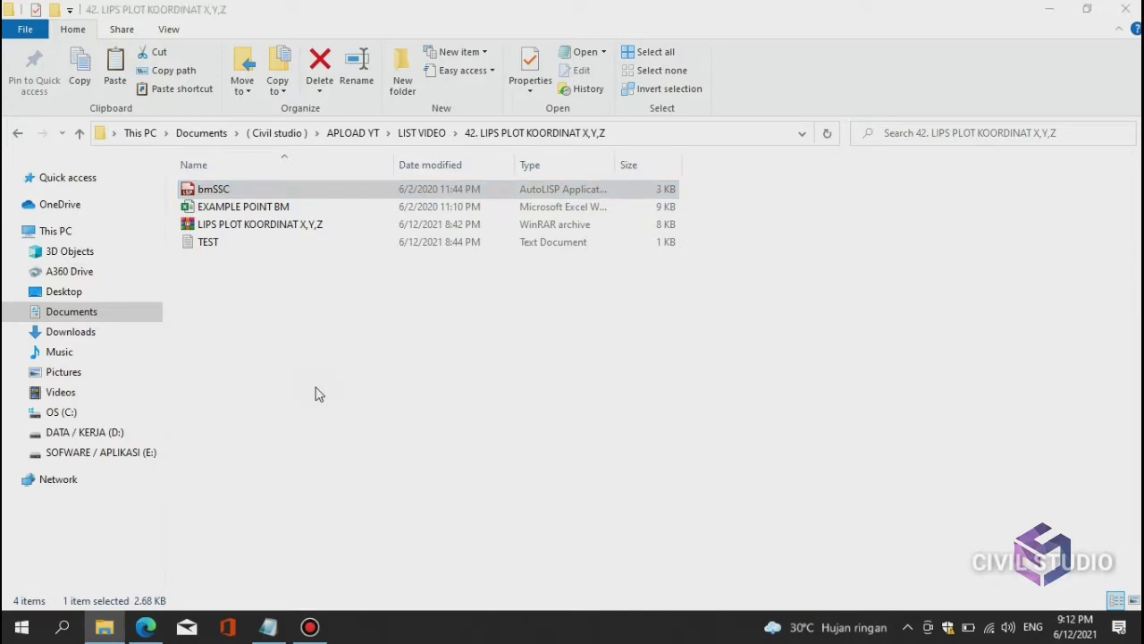
pyautogui.click(571, 328)
pyautogui.doubleClick(571, 328)
pyautogui.click(230, 312)
# Switch to the TEST note in Notepad and add the line "BUAT FOLDER DI C/ SSC" above SALAM TEKNIK
pyautogui.click(268, 626)
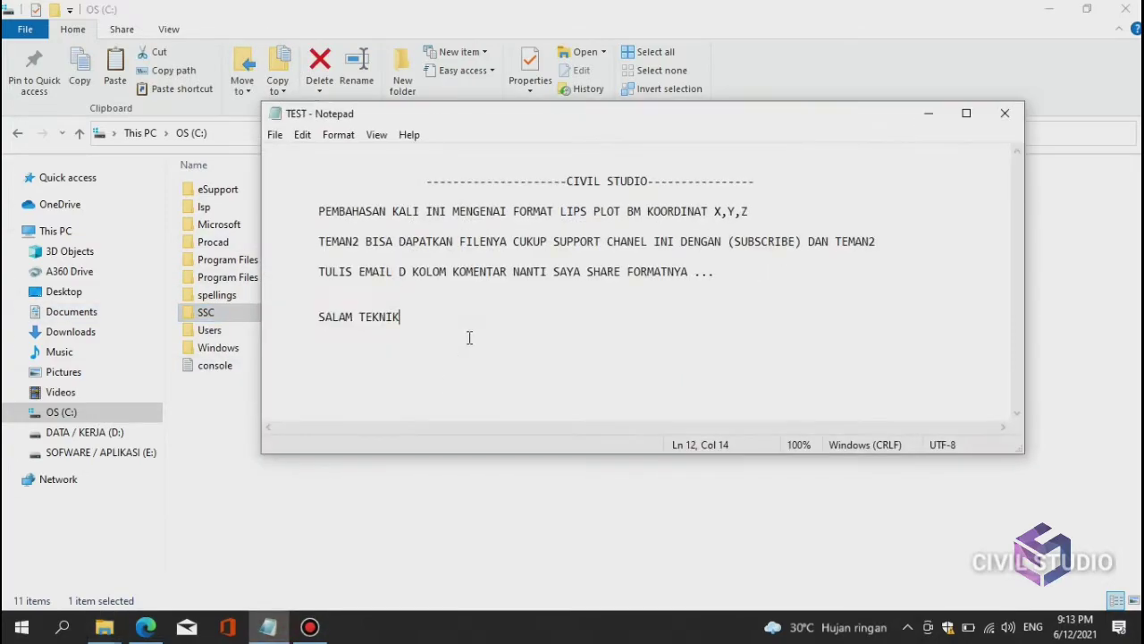
pyautogui.press('Return')
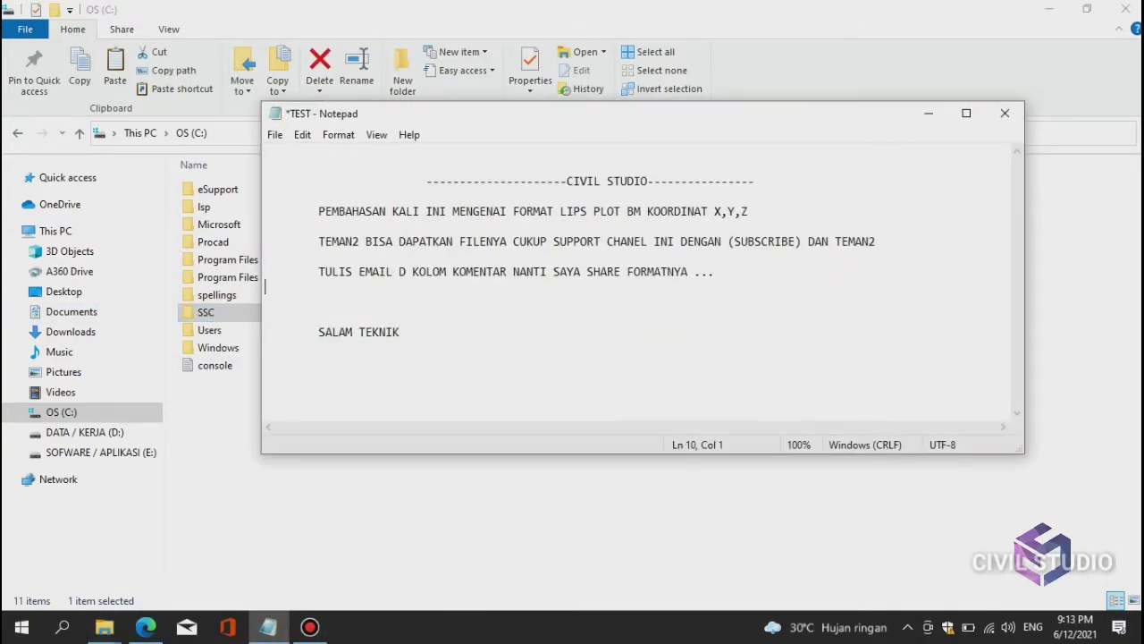
pyautogui.press('Return')
pyautogui.press('Return')
pyautogui.press('Tab')
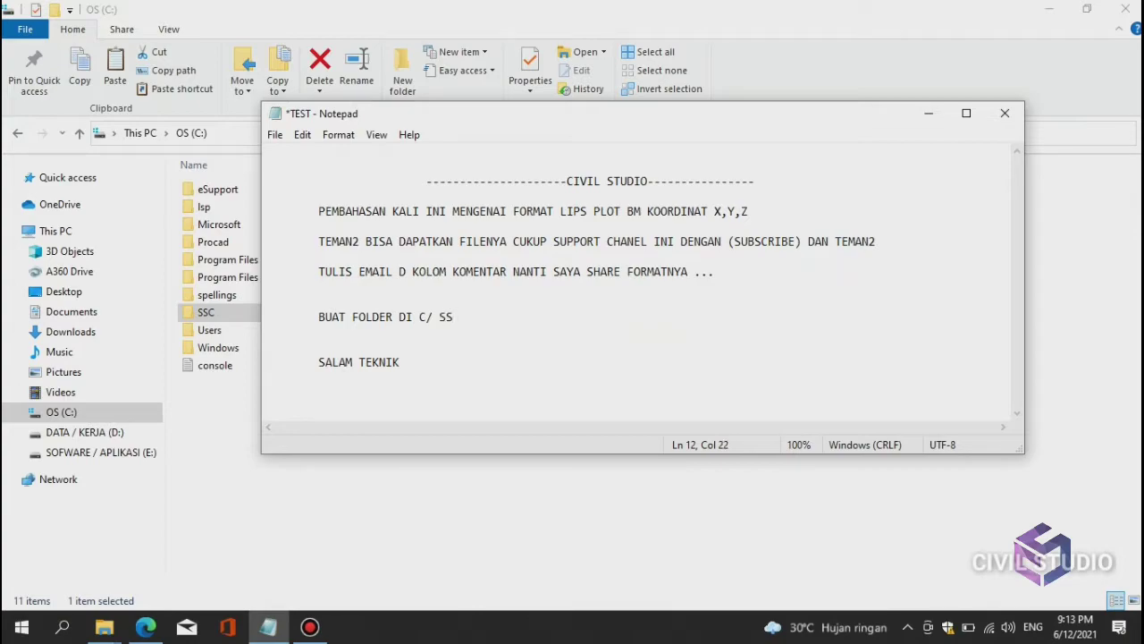
# Move the note window aside and open the SSC folder on drive C:
pyautogui.moveTo(751, 118); pyautogui.dragTo(868, 138)
pyautogui.click(269, 313)
pyautogui.doubleClick(269, 313)
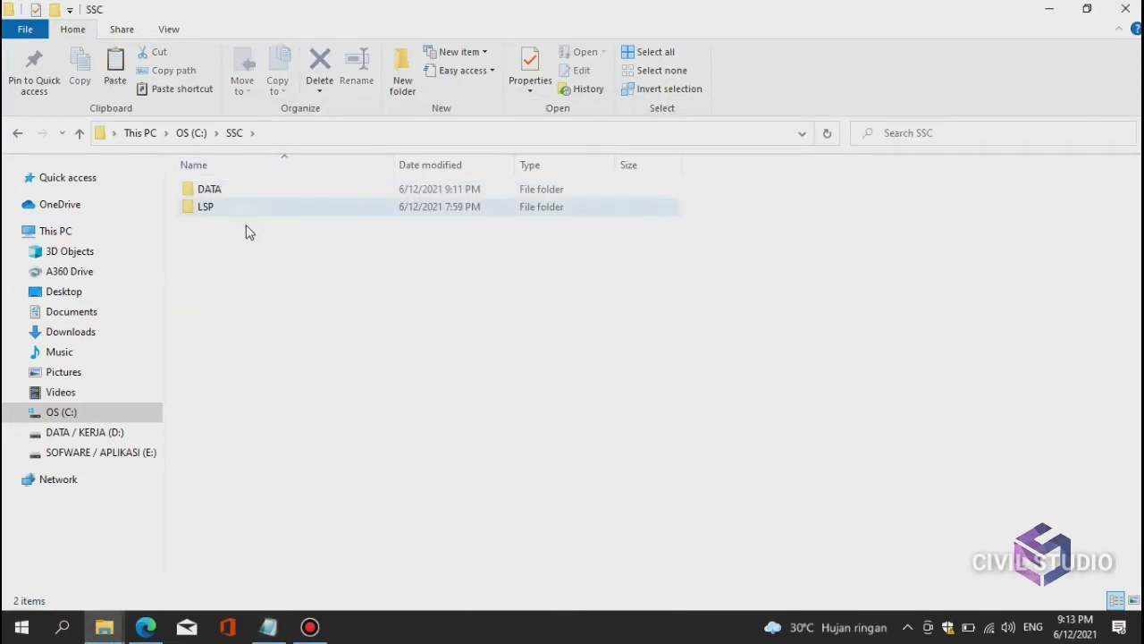
# Extend the folder line in the TEST note with "BUAT LAGI FOLDER 2 DATA - LSP" and minimize the note
pyautogui.click(268, 626)
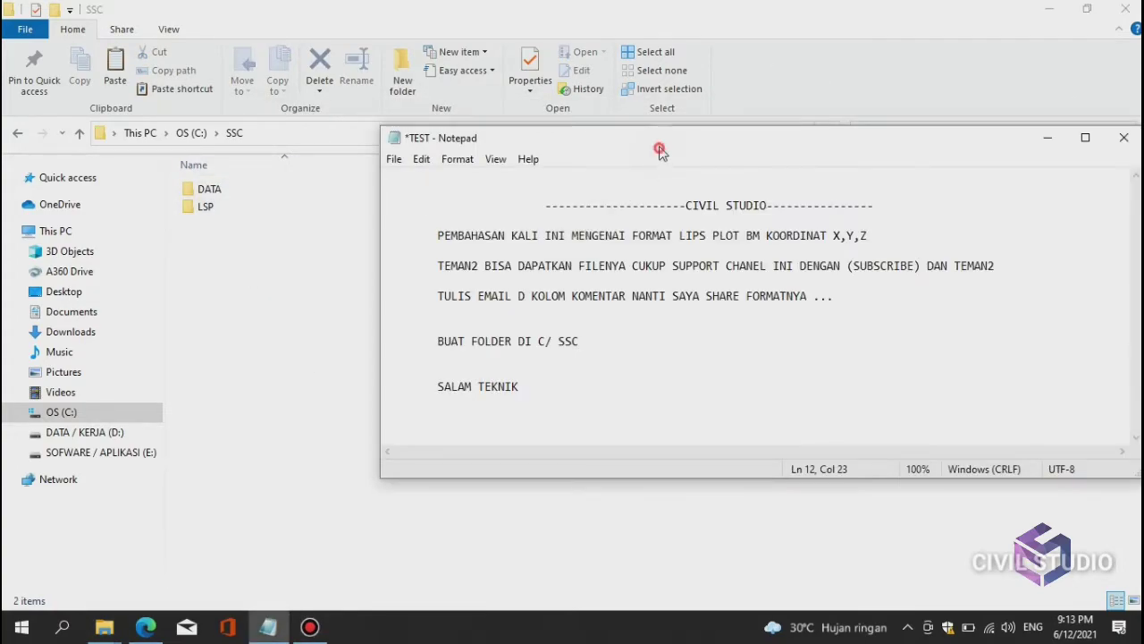
pyautogui.moveTo(662, 150); pyautogui.dragTo(657, 117)
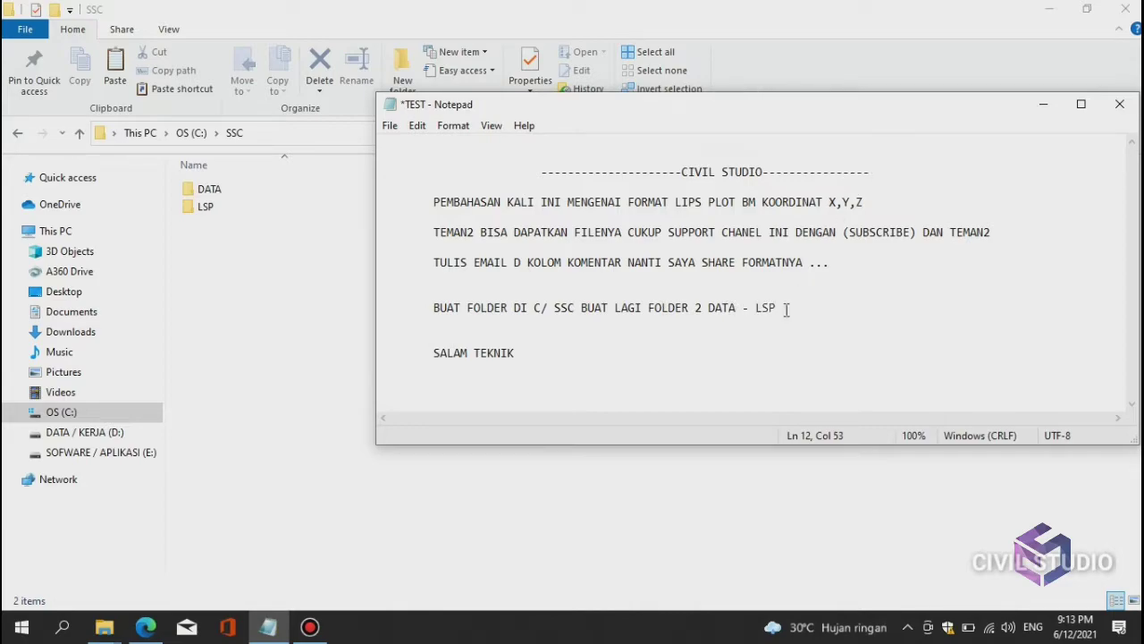
pyautogui.click(1042, 103)
# Inspect the contents of the DATA and LSP subfolders inside C:\SSC, checking for the bmSSC file in LSP
pyautogui.doubleClick(288, 189)
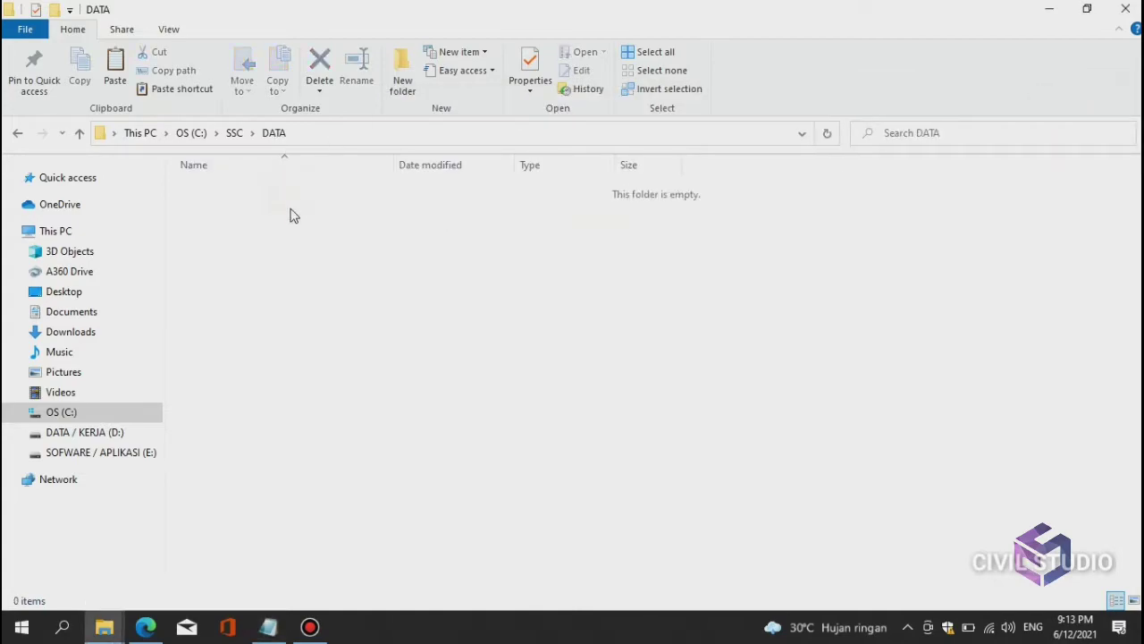
pyautogui.click(79, 132)
pyautogui.doubleClick(215, 208)
pyautogui.click(215, 195)
pyautogui.click(250, 261)
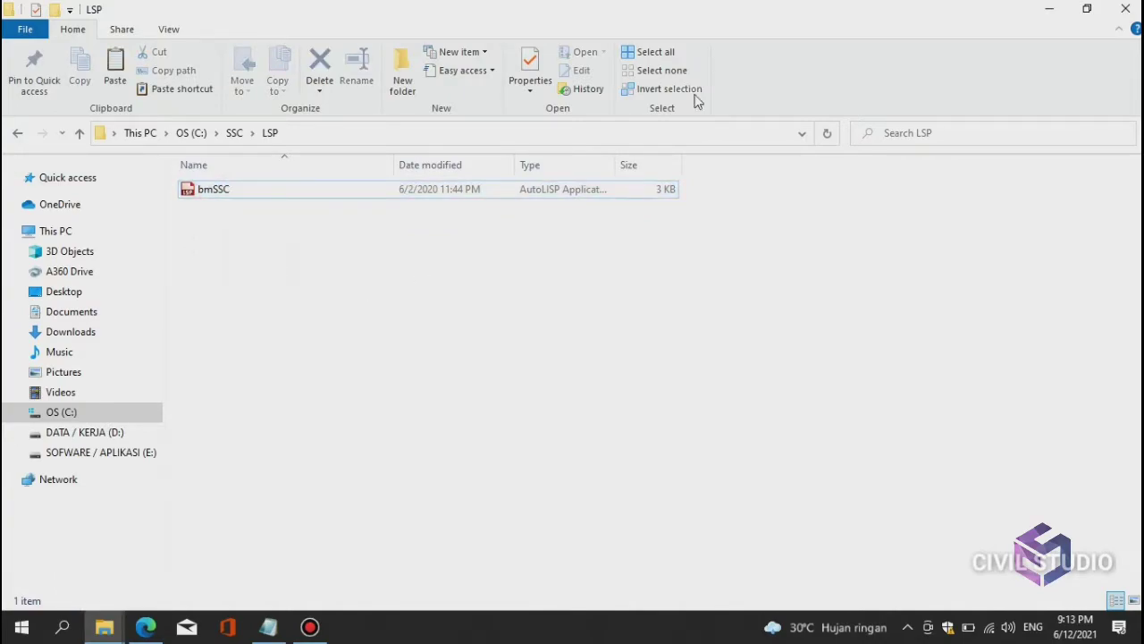
pyautogui.click(313, 199)
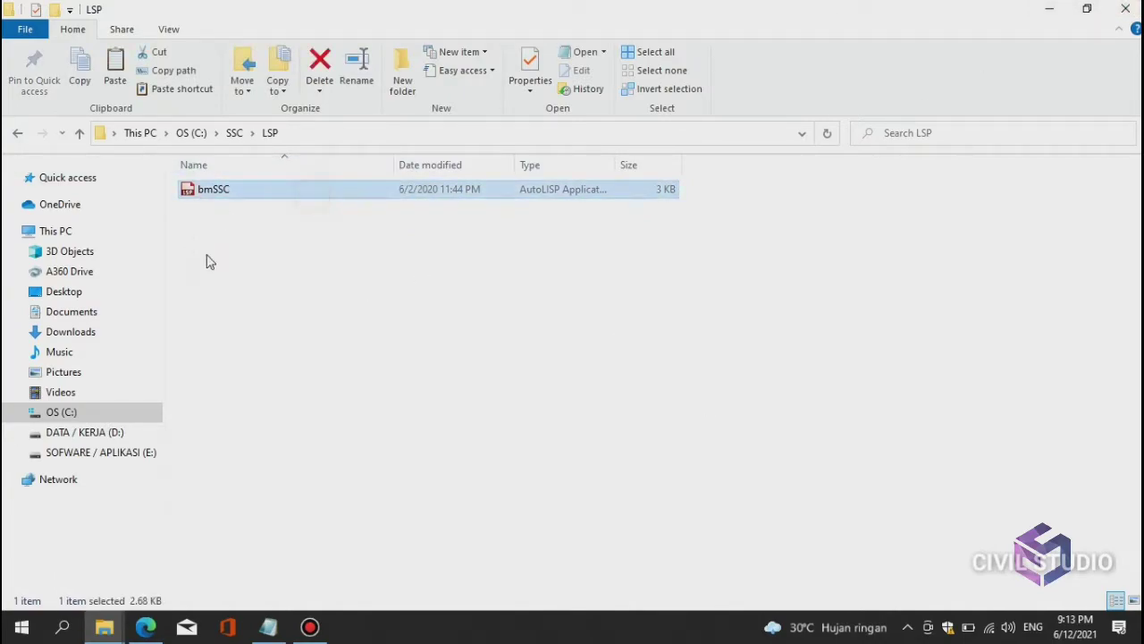
pyautogui.click(349, 330)
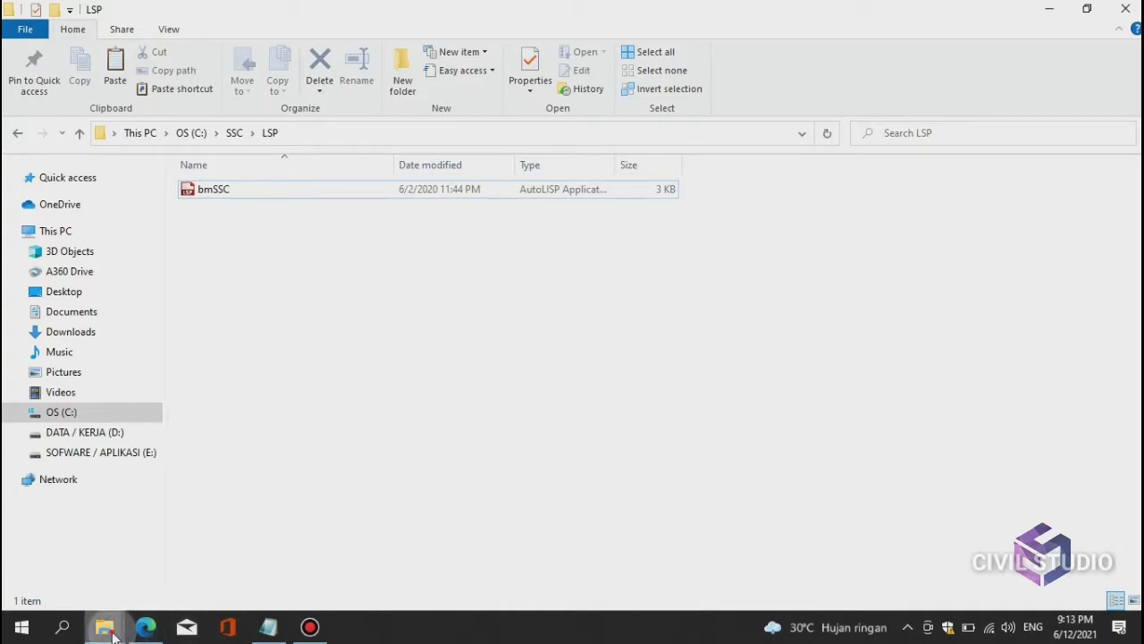
# Return to the 42. LIPS PLOT KOORDINAT X,Y,Z folder and open the EXAMPLE POINT BM workbook in Excel
pyautogui.moveTo(104, 626)
pyautogui.click(103, 561)
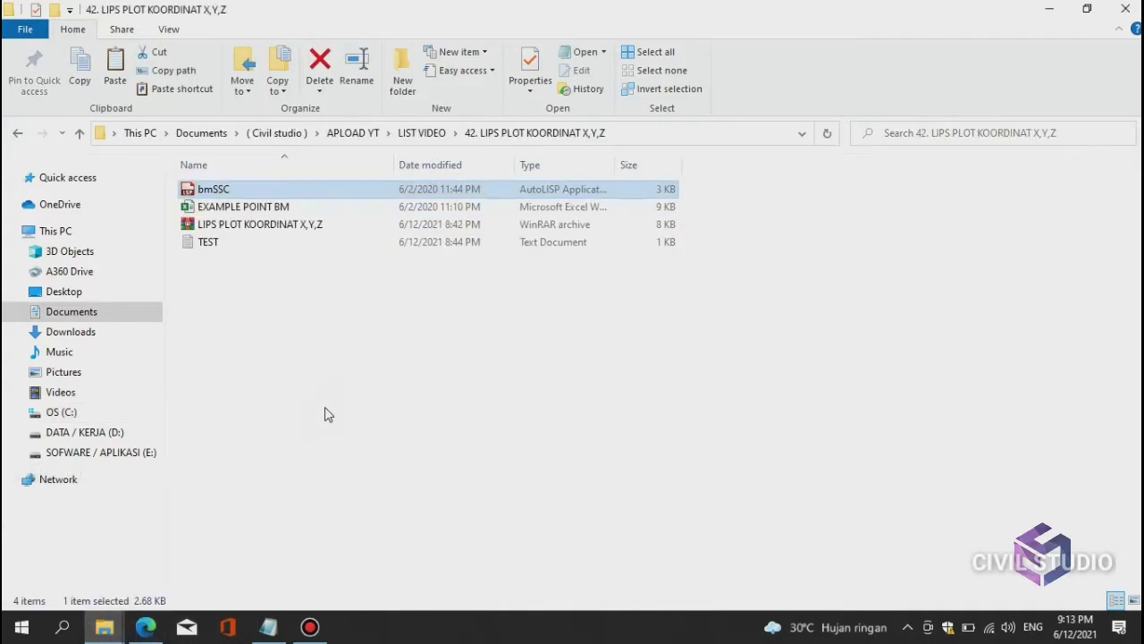
pyautogui.click(219, 211)
pyautogui.doubleClick(234, 207)
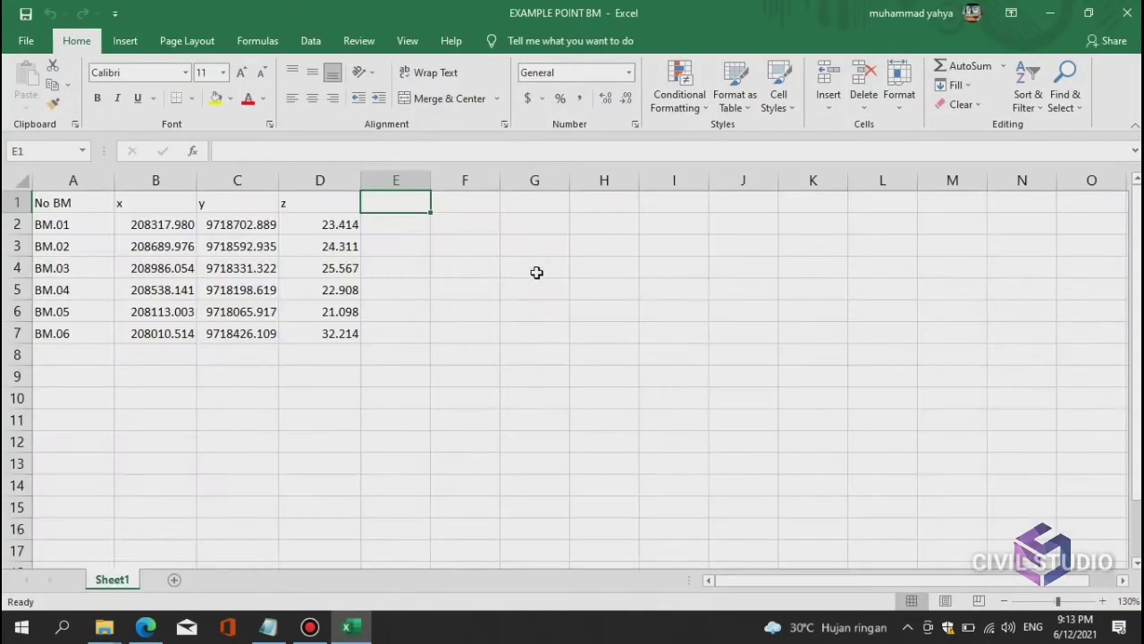
# Review the table of BM numbers and x, y, z coordinates, and save the workbook
pyautogui.click(536, 308)
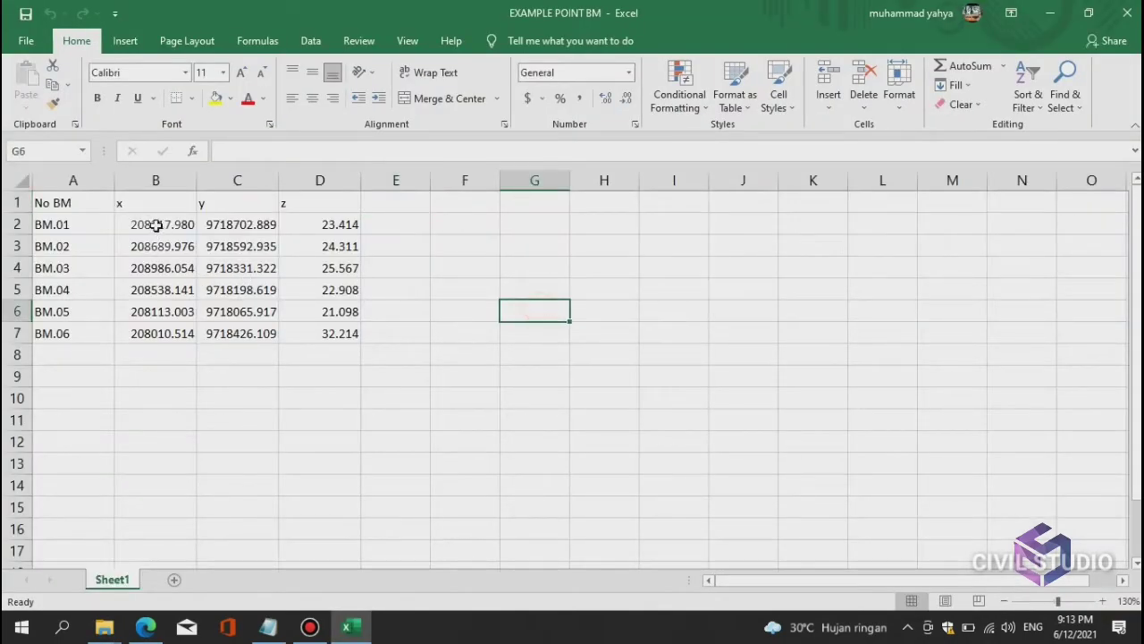
pyautogui.moveTo(51, 201); pyautogui.dragTo(337, 350)
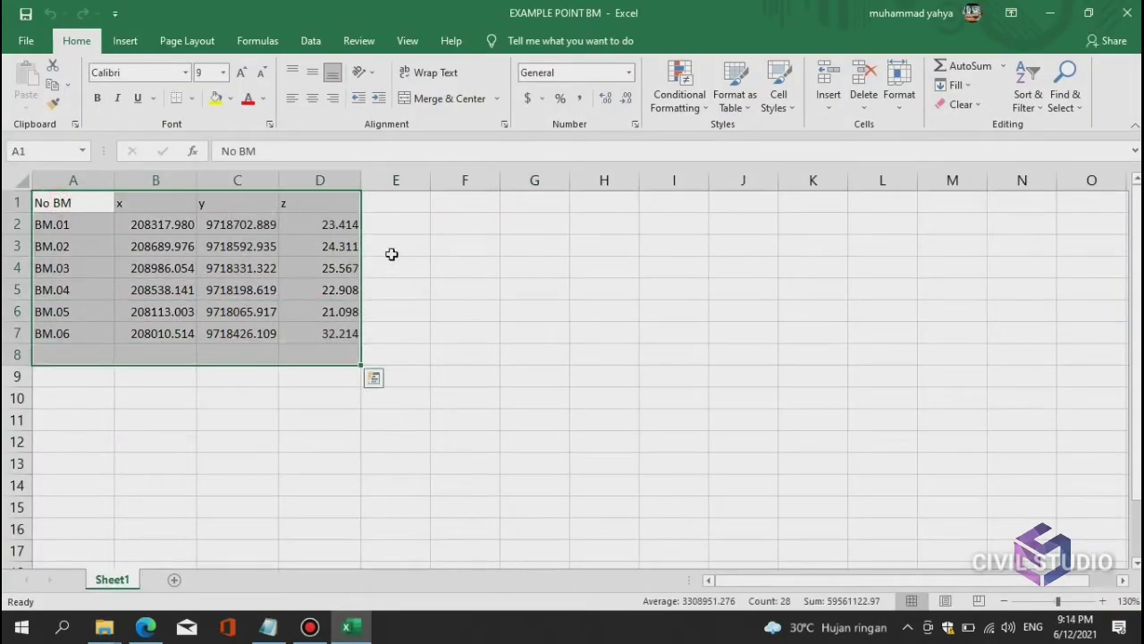
pyautogui.click(332, 224)
pyautogui.click(25, 14)
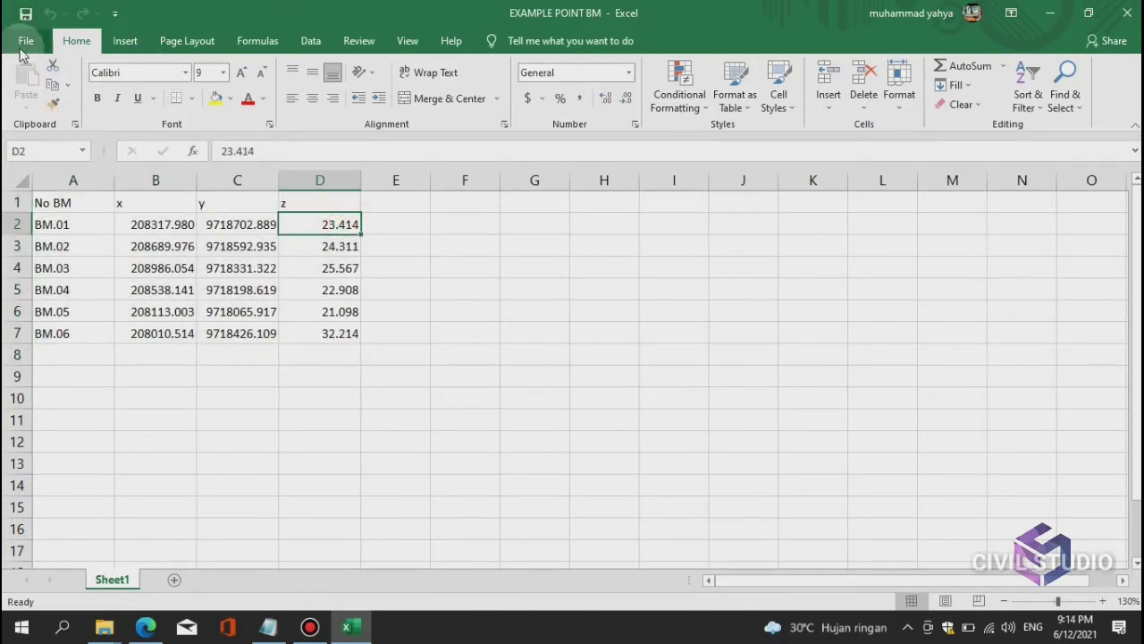
# Start saving the workbook as a new file and choose C:\SSC\DATA as the destination folder
pyautogui.click(30, 40)
pyautogui.click(56, 266)
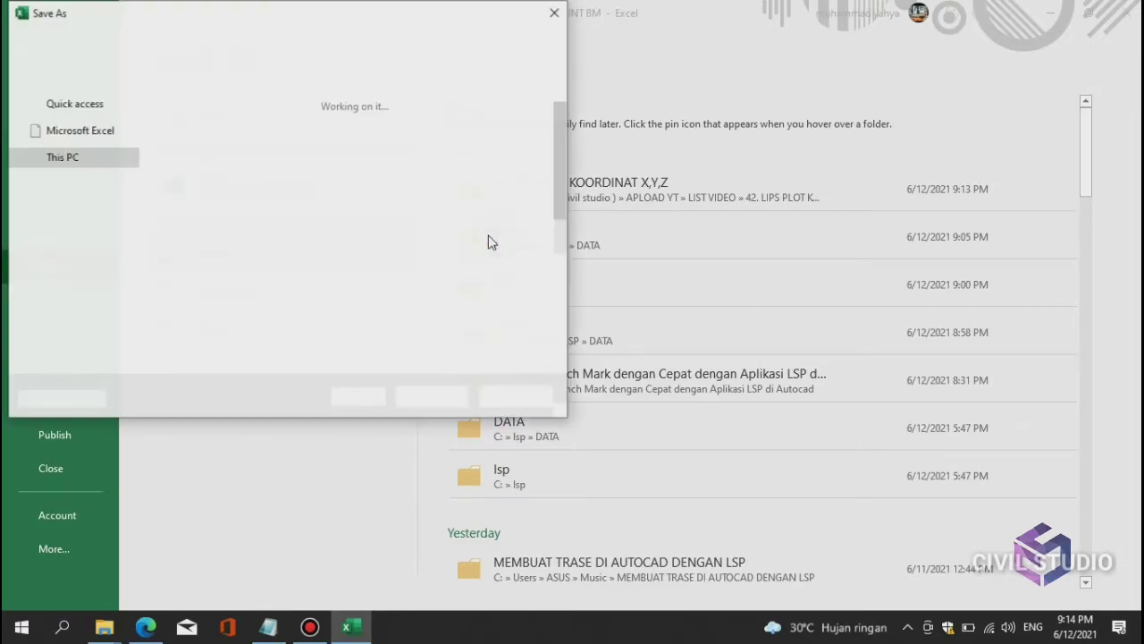
pyautogui.scroll(-2, 79, 222)
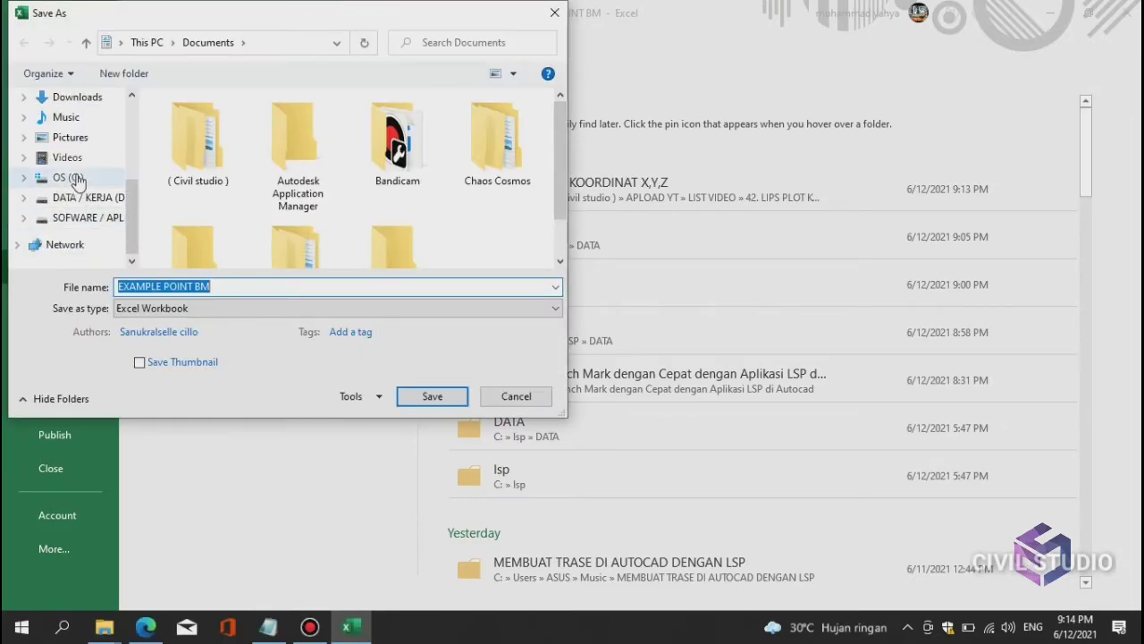
pyautogui.click(68, 177)
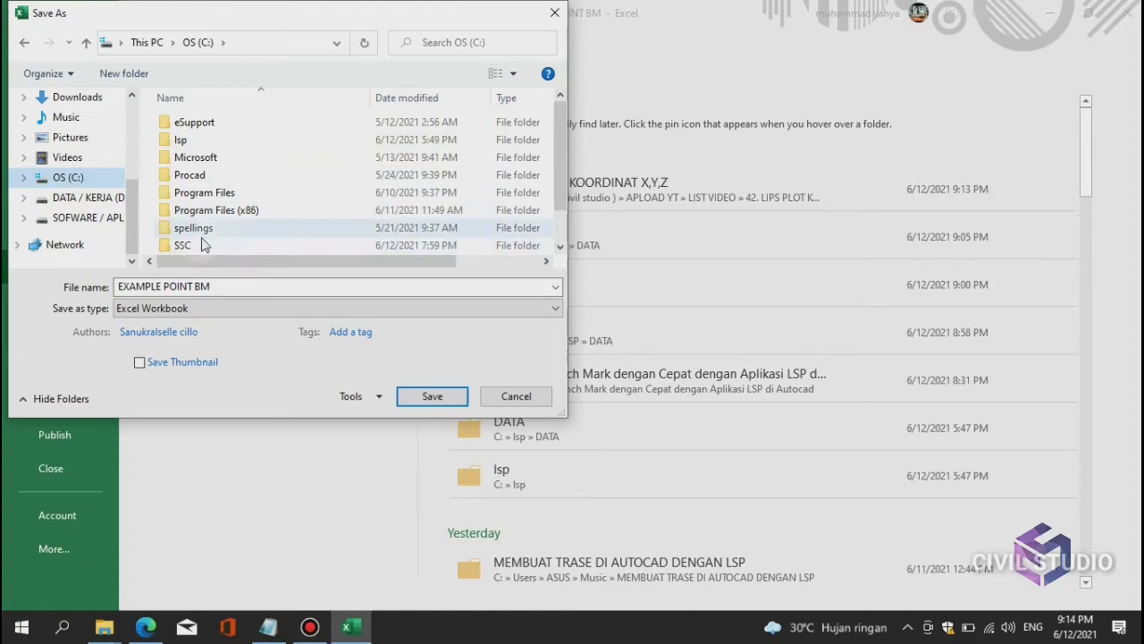
pyautogui.click(235, 243)
pyautogui.doubleClick(202, 247)
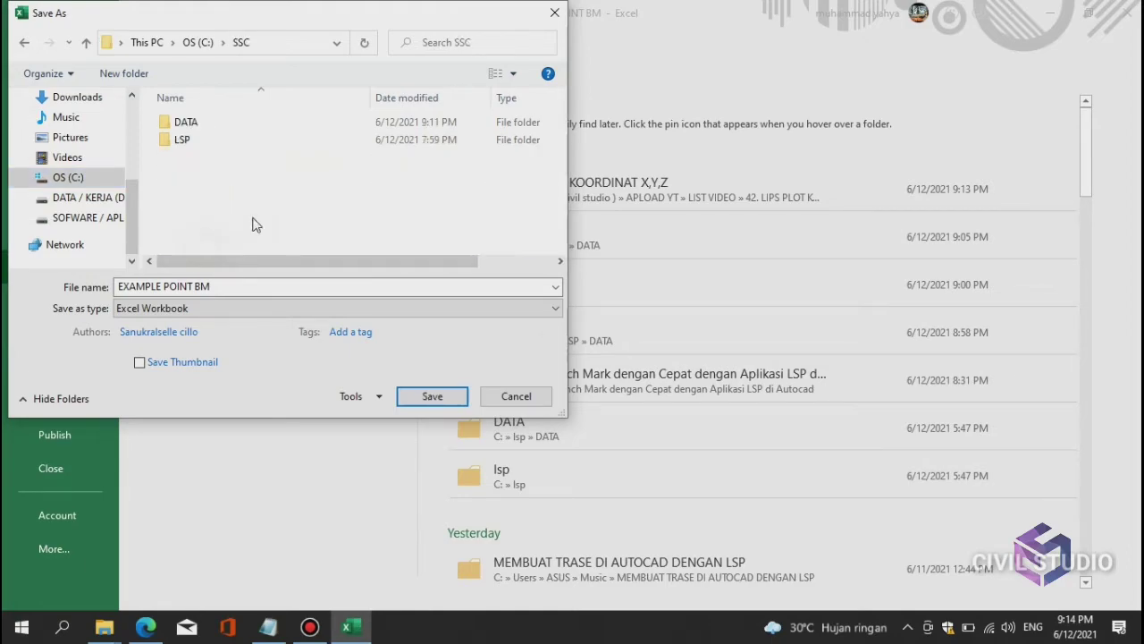
pyautogui.click(222, 137)
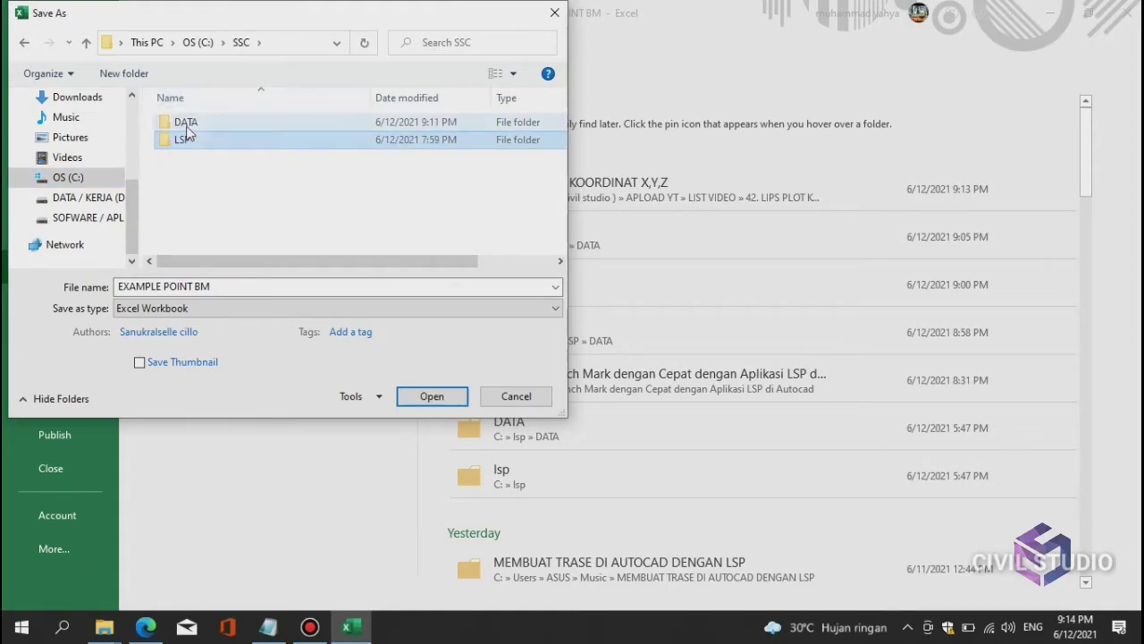
pyautogui.click(187, 126)
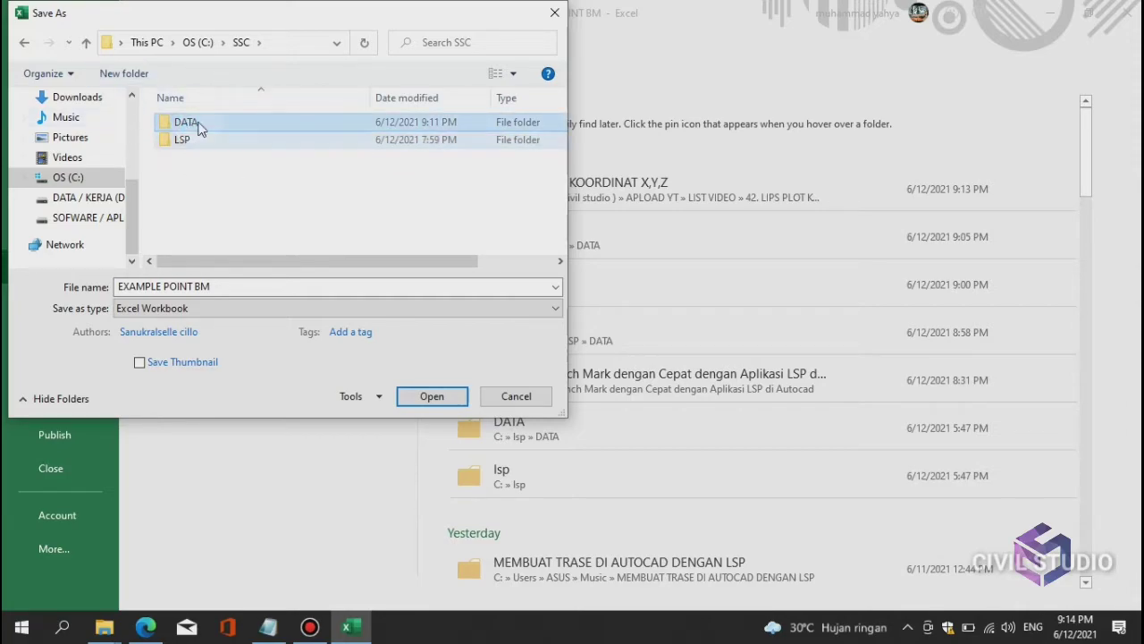
pyautogui.doubleClick(182, 125)
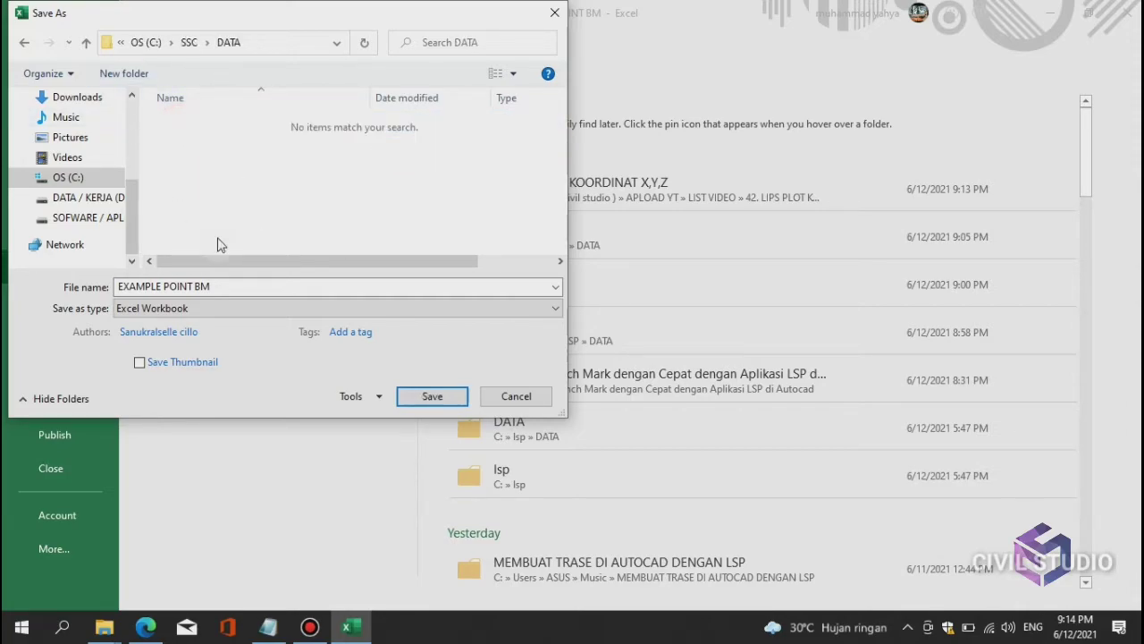
# Save the sheet as BM.PRN in Formatted Text (Space delimited) format and close Excel
pyautogui.click(230, 287)
pyautogui.click(234, 308)
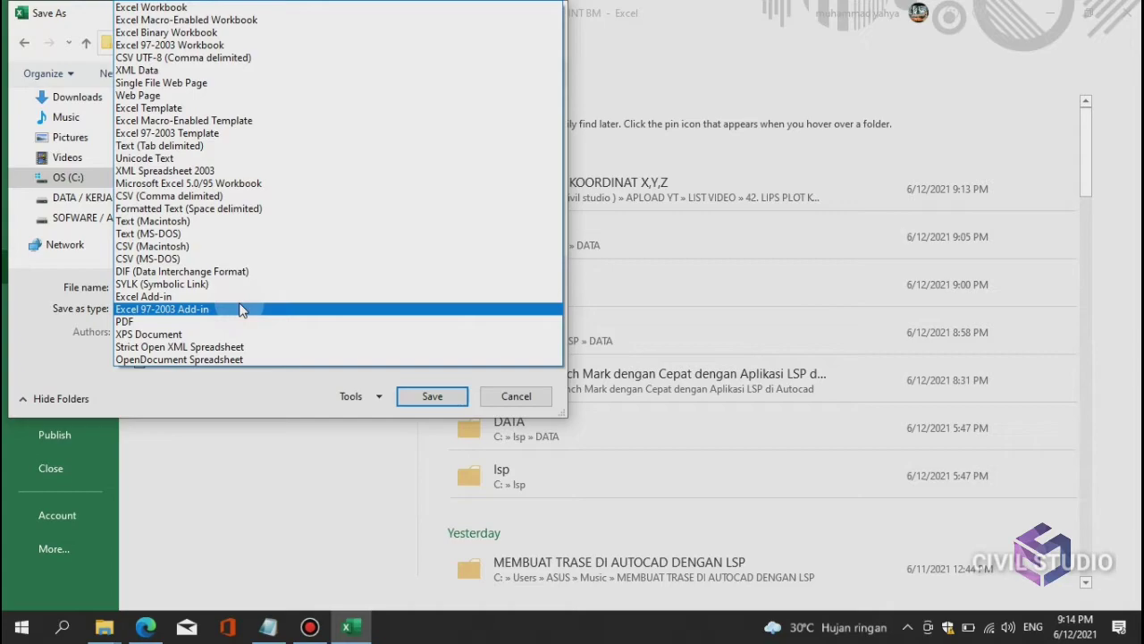
pyautogui.click(241, 211)
pyautogui.click(235, 283)
pyautogui.write('BM.PRN')
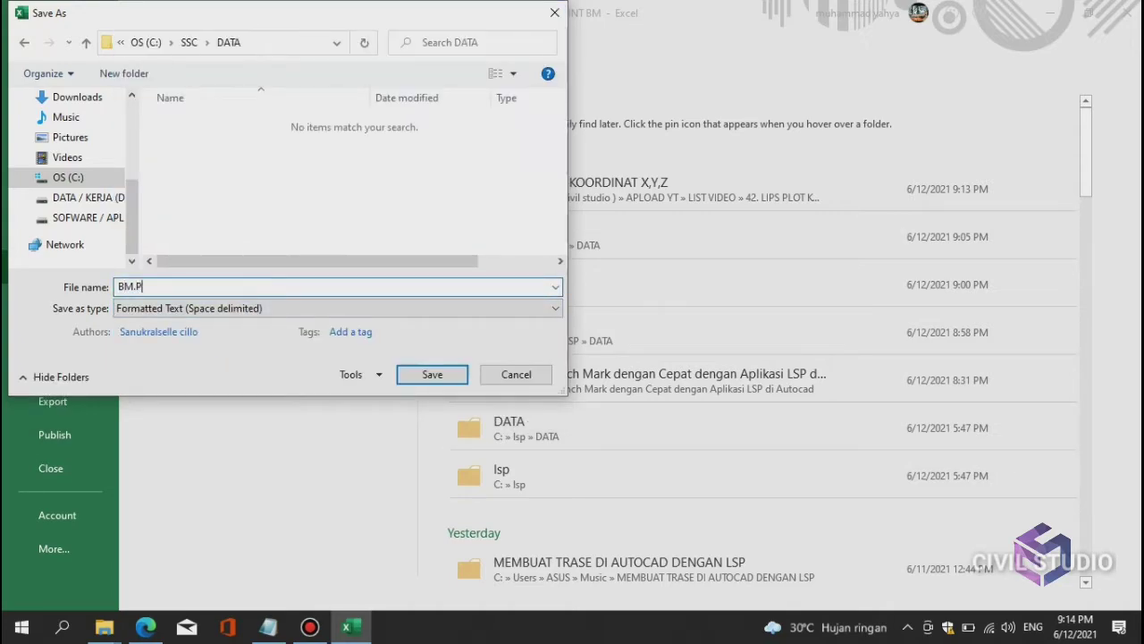
pyautogui.click(430, 375)
pyautogui.click(424, 354)
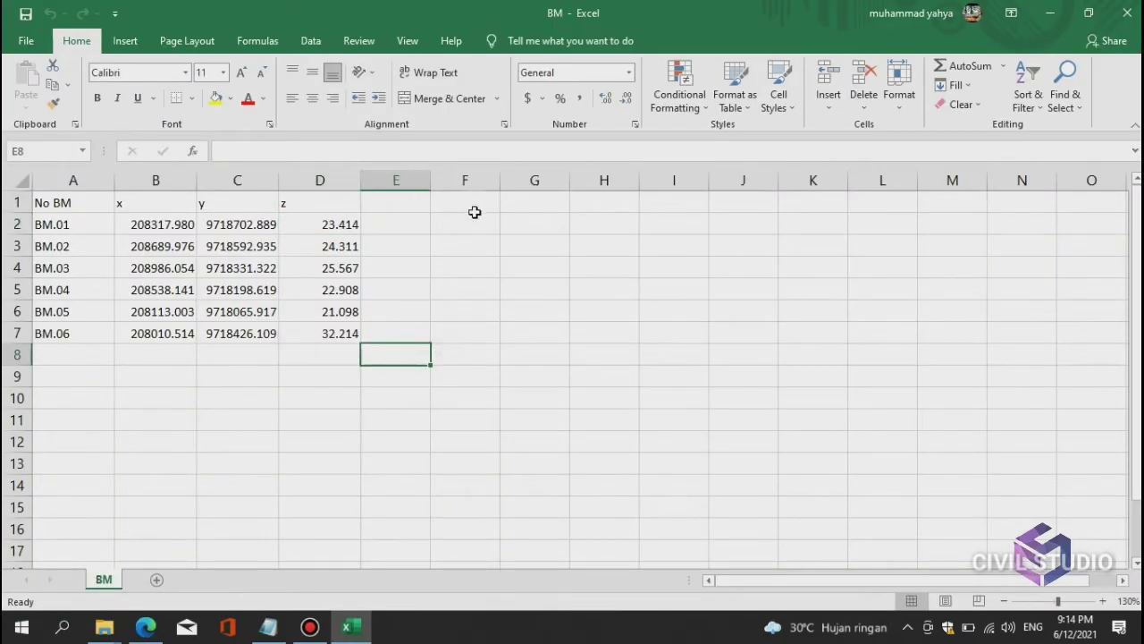
pyautogui.click(1128, 13)
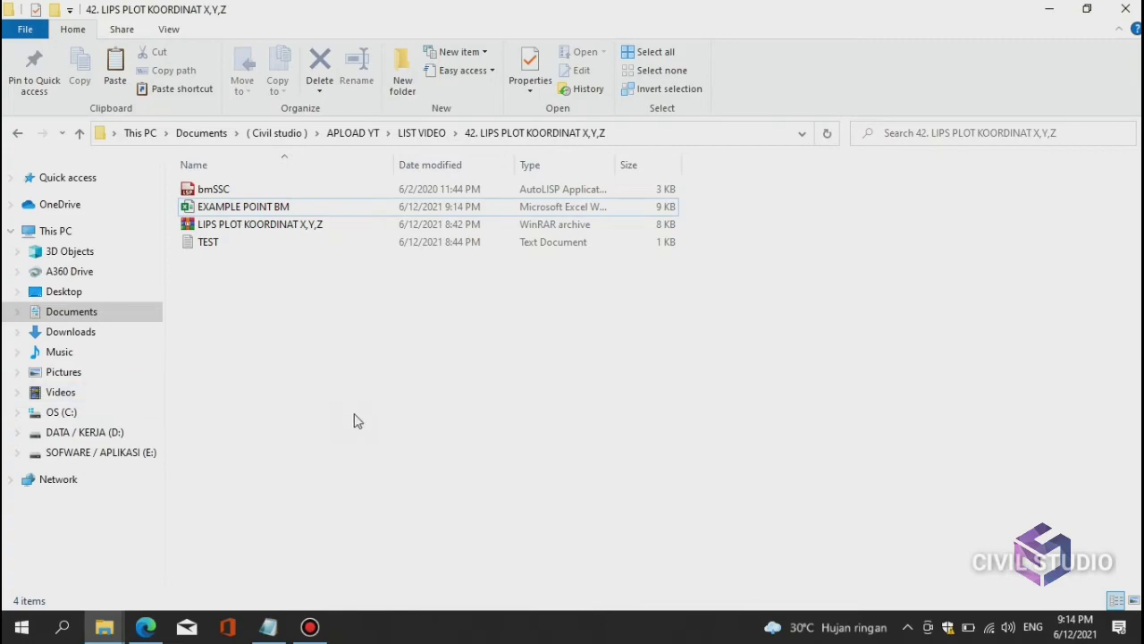
# Switch to the LSP folder window and check the C:\SSC\DATA folder for the BM.PRN file
pyautogui.moveTo(105, 626)
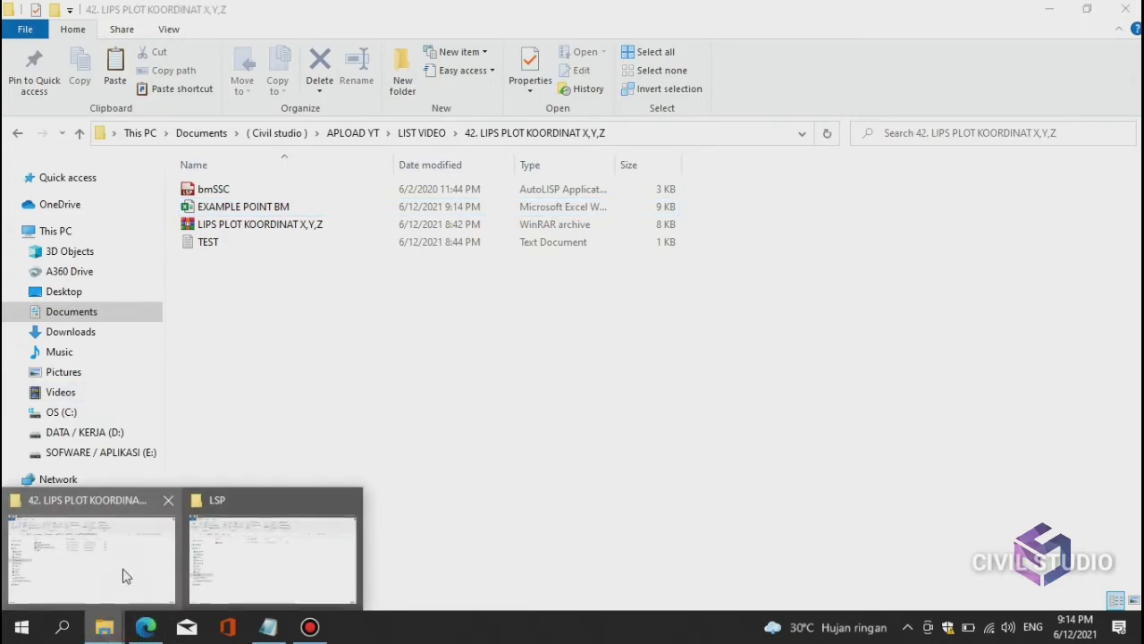
pyautogui.moveTo(283, 554)
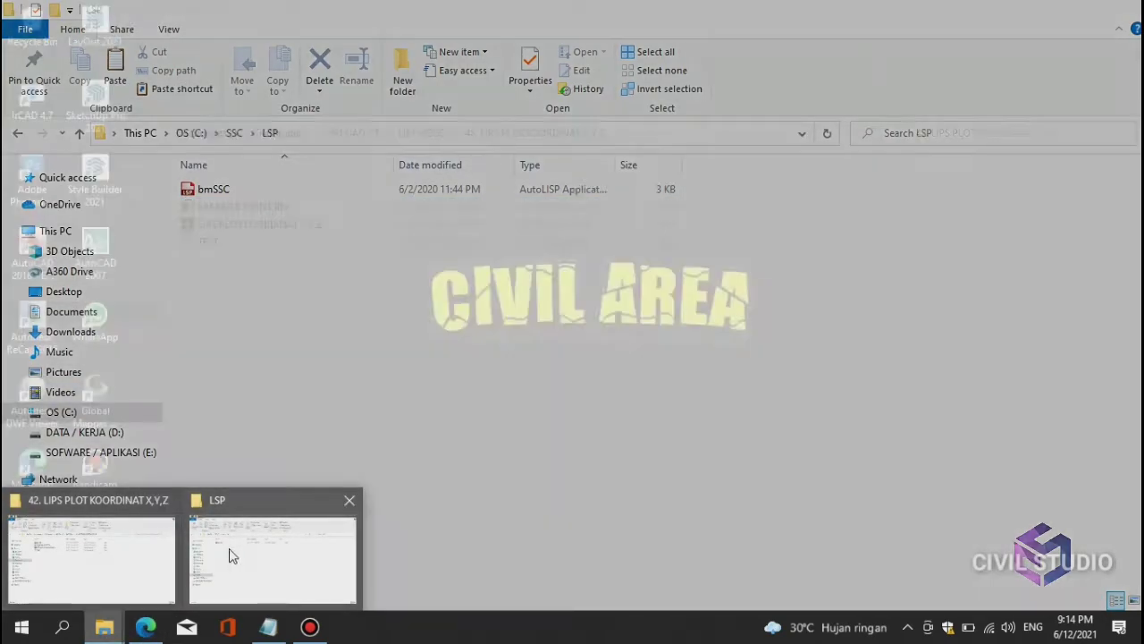
pyautogui.click(230, 549)
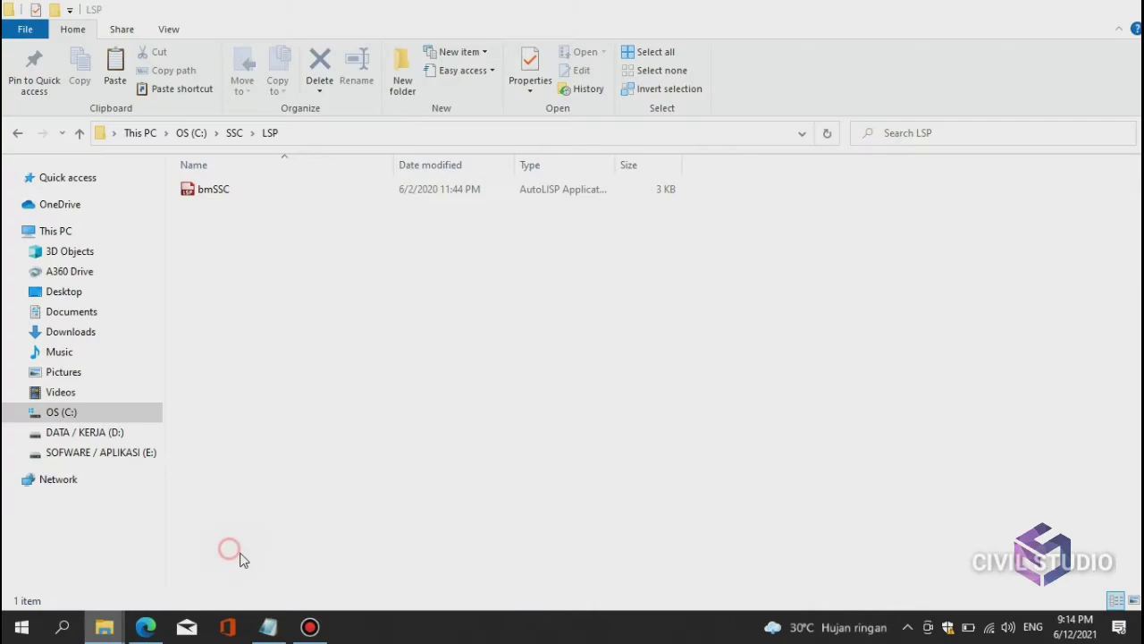
pyautogui.click(79, 134)
pyautogui.doubleClick(222, 191)
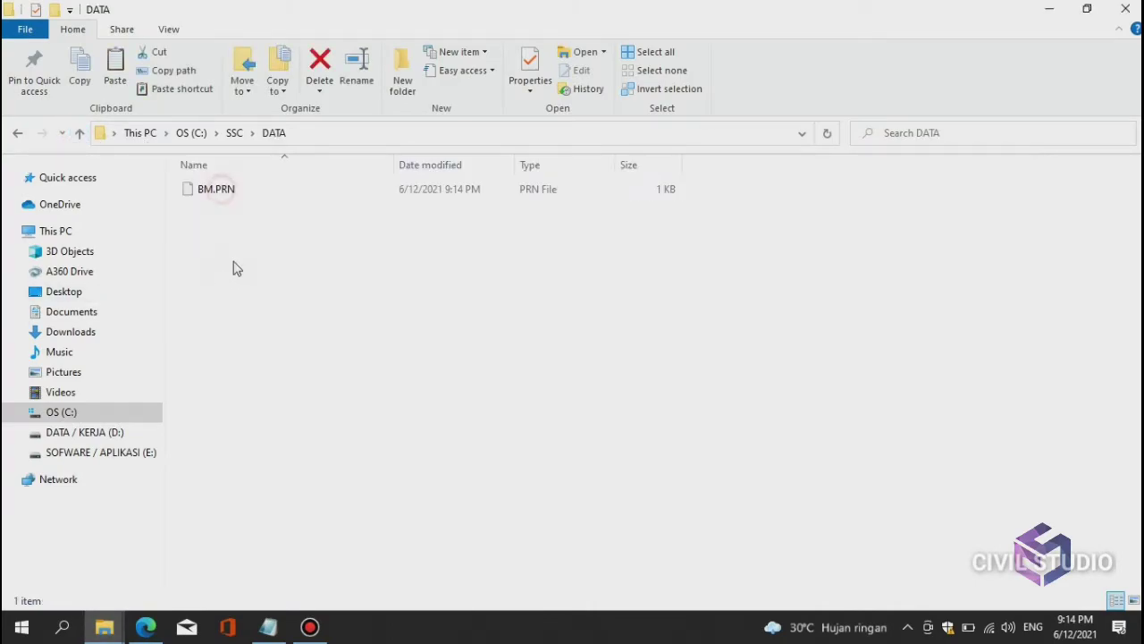
pyautogui.click(223, 194)
pyautogui.click(240, 239)
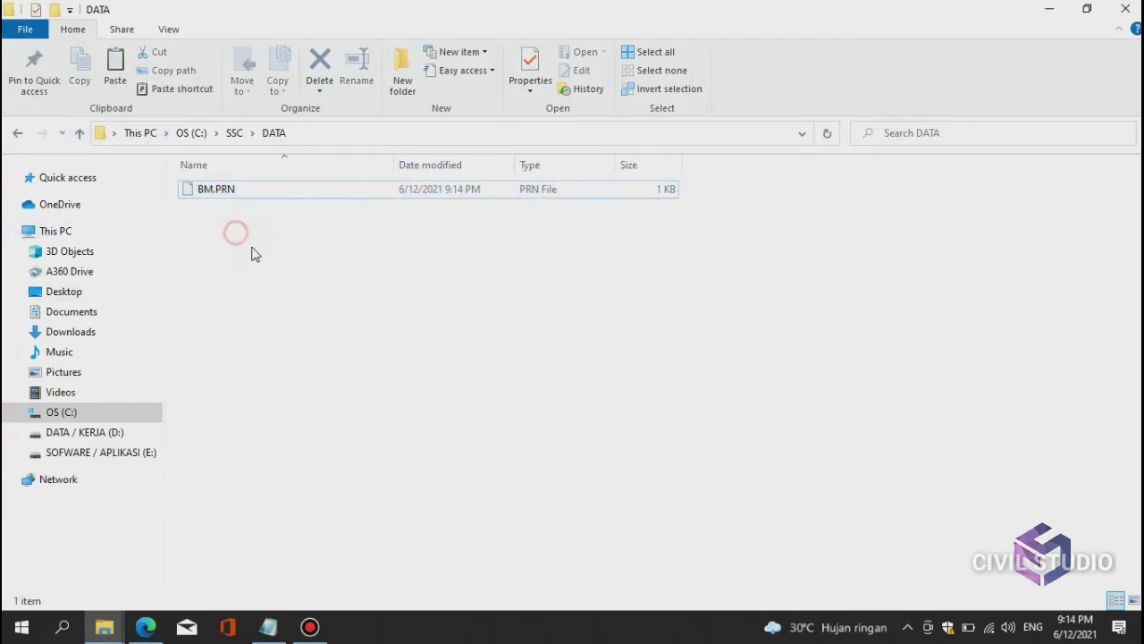
# Minimize the open File Explorer windows to reach the desktop
pyautogui.click(1079, 8)
pyautogui.click(933, 61)
pyautogui.click(1047, 9)
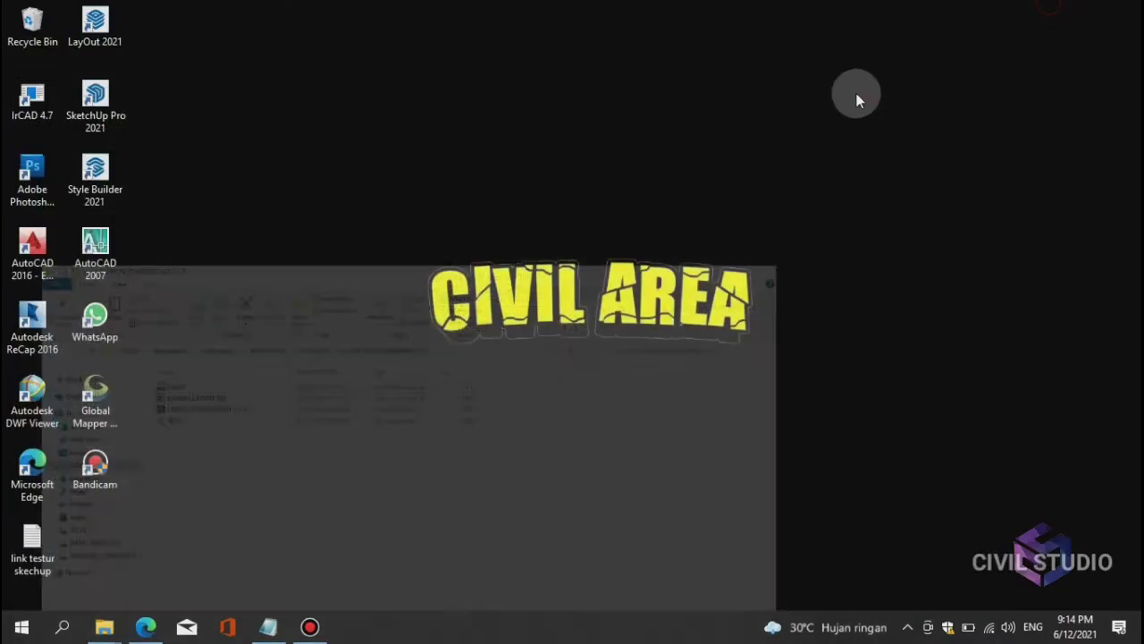
# Launch AutoCAD 2016 from the desktop and start a new drawing
pyautogui.rightClick(612, 122)
pyautogui.click(761, 173)
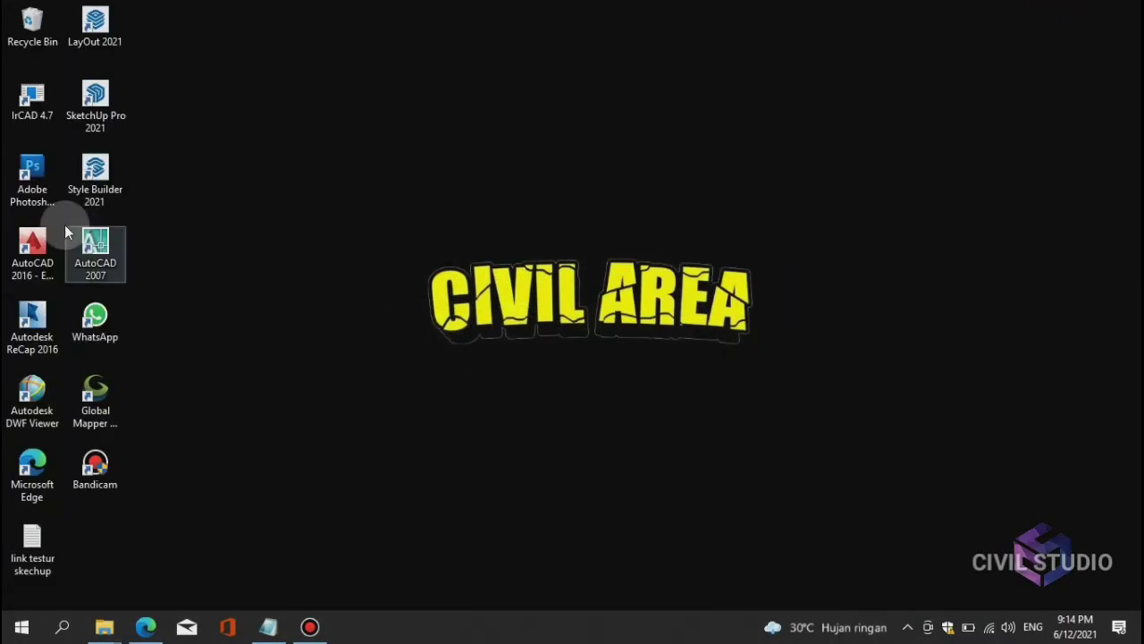
pyautogui.doubleClick(58, 237)
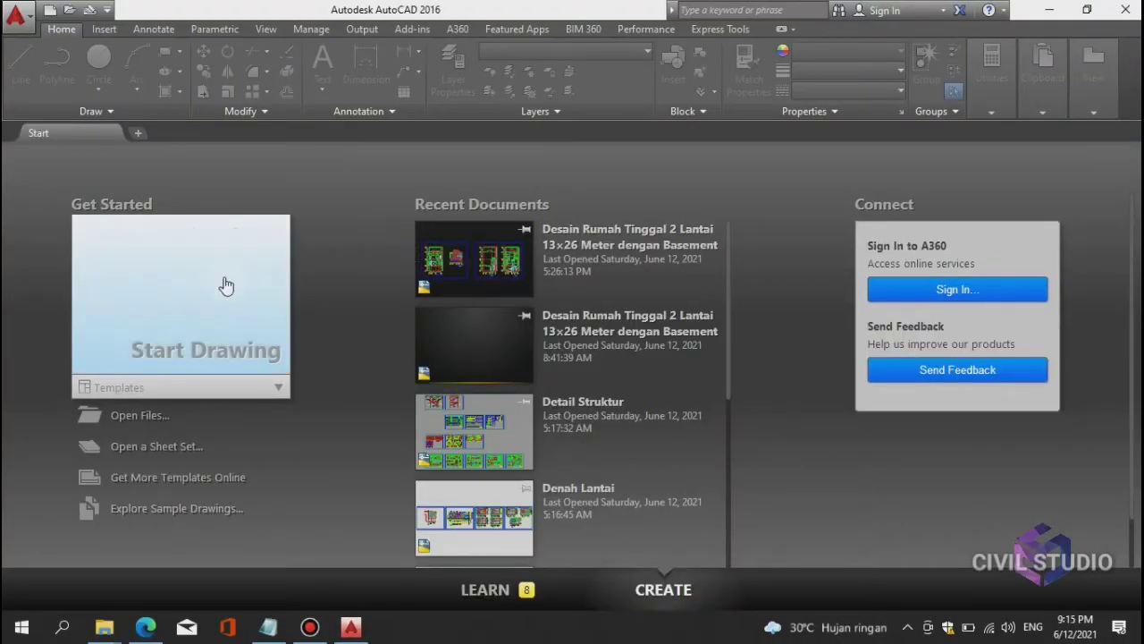
pyautogui.click(225, 286)
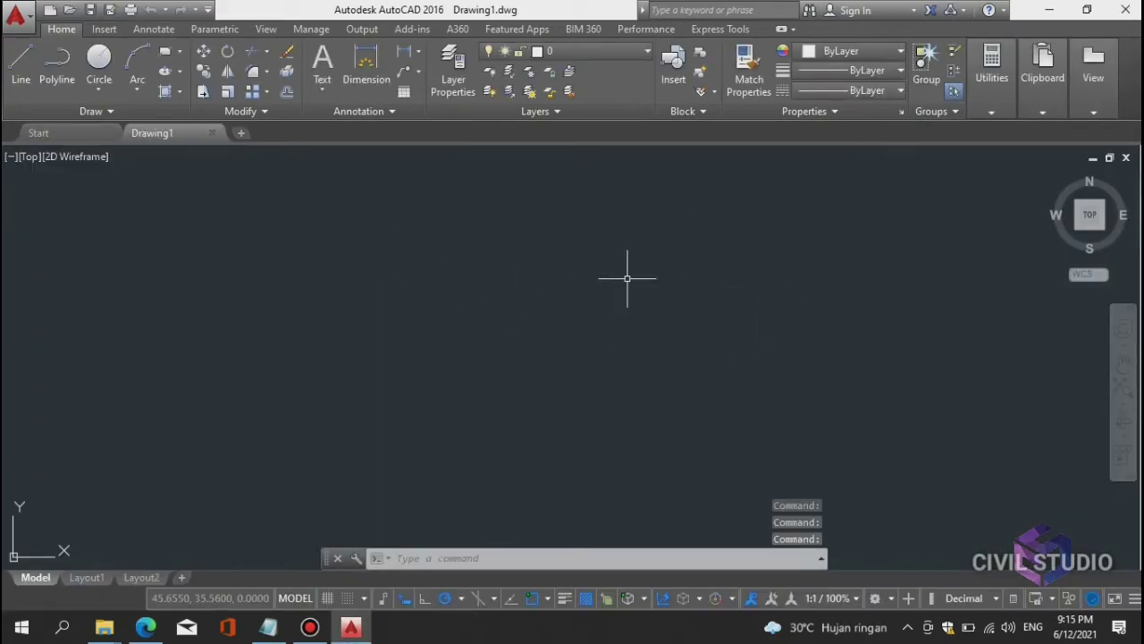
# Load the bmSSC LISP file from C:\SSC\LSP with the application loading command
pyautogui.write('AP')
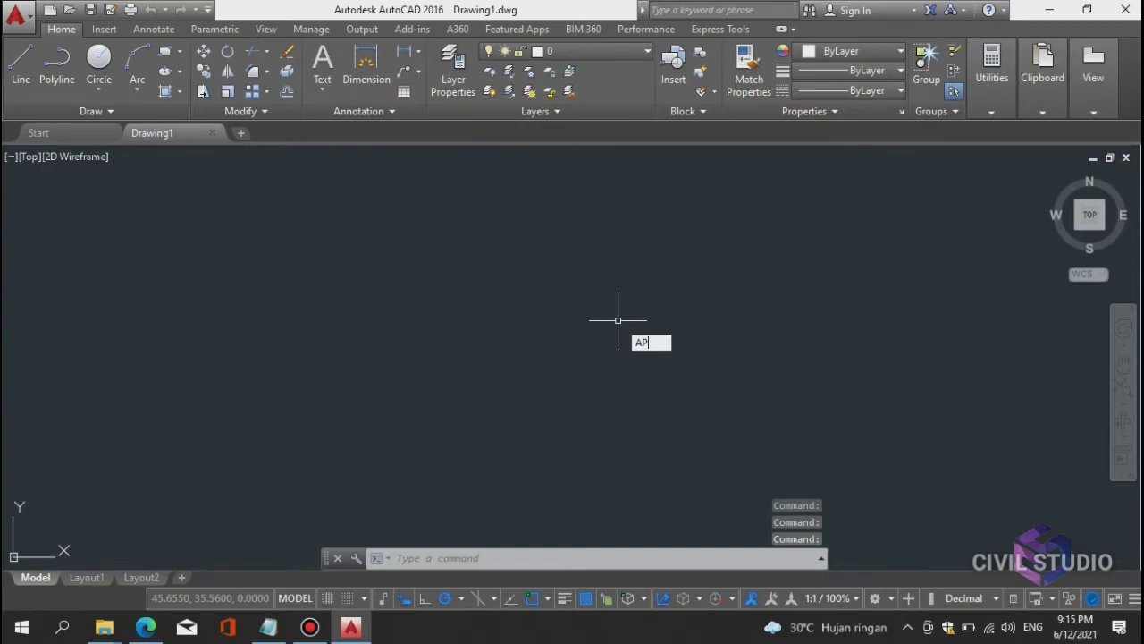
pyautogui.press('Return')
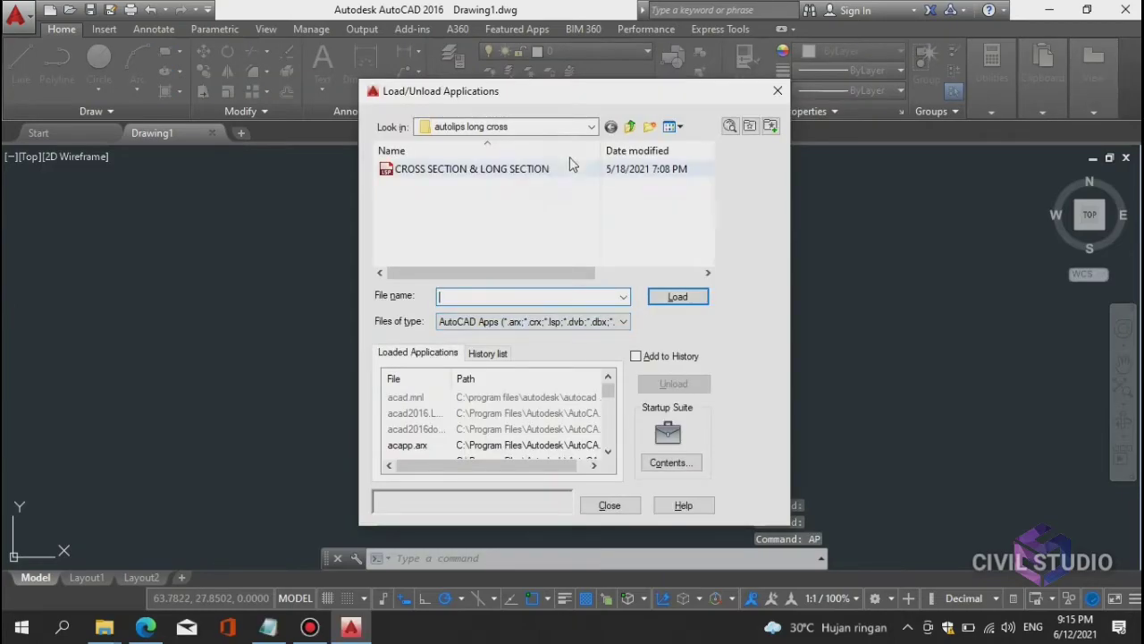
pyautogui.click(586, 127)
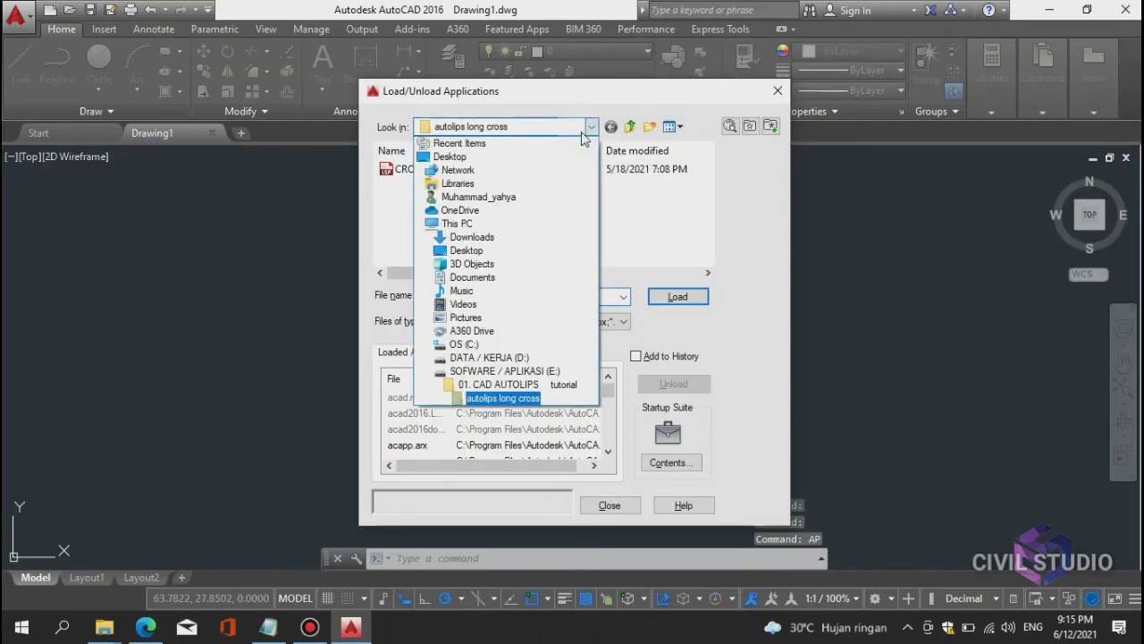
pyautogui.click(493, 224)
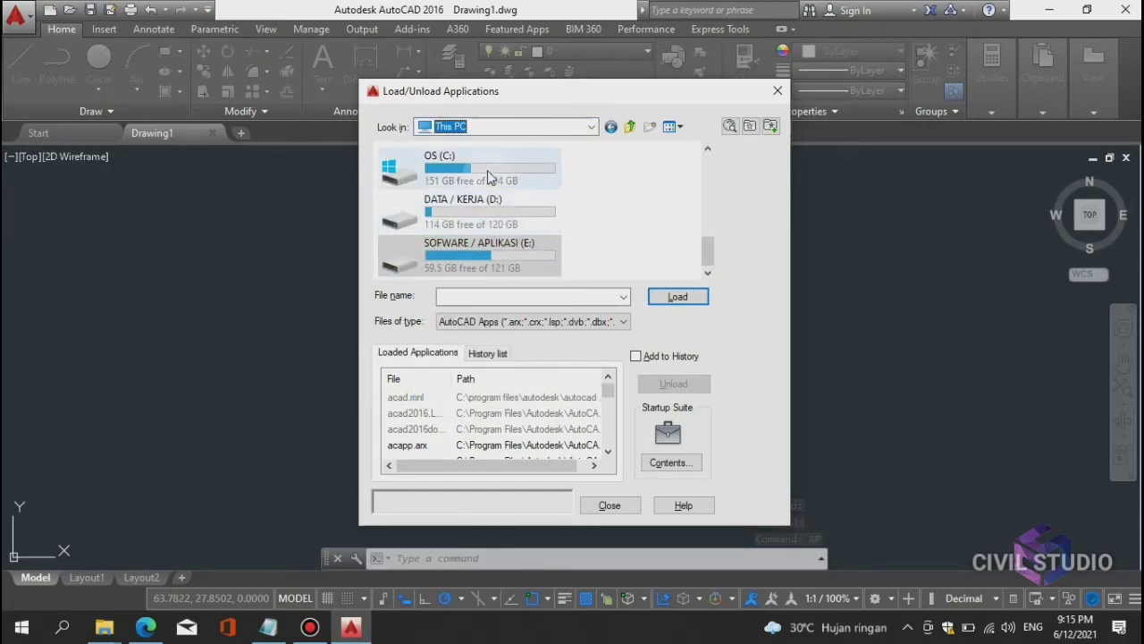
pyautogui.doubleClick(487, 169)
pyautogui.scroll(-2, 501, 210)
pyautogui.click(505, 218)
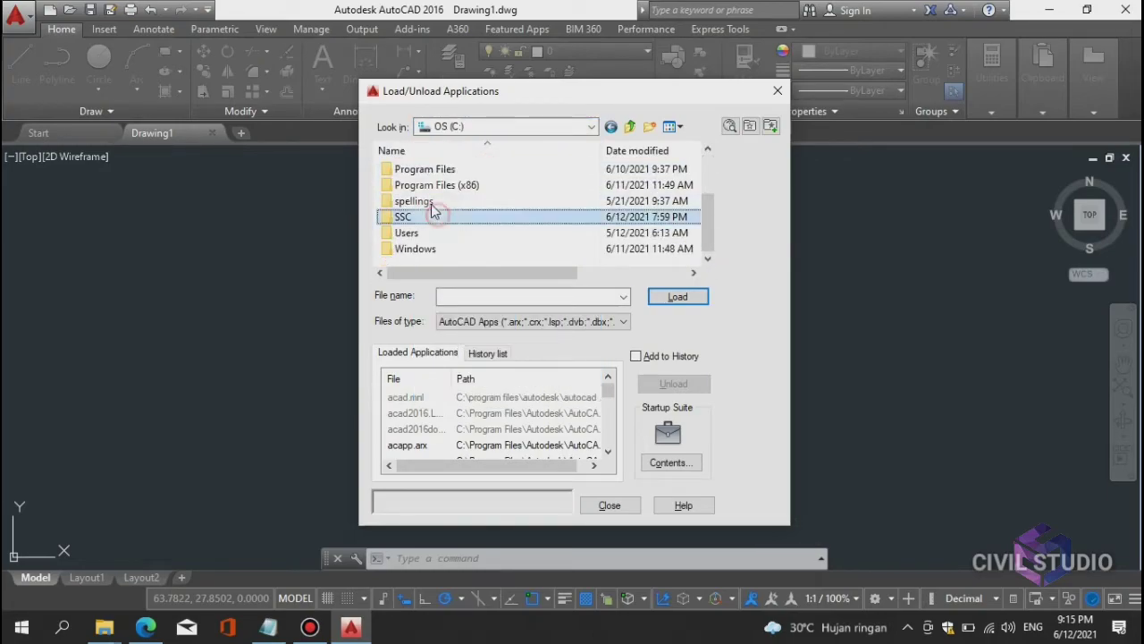
pyautogui.doubleClick(399, 217)
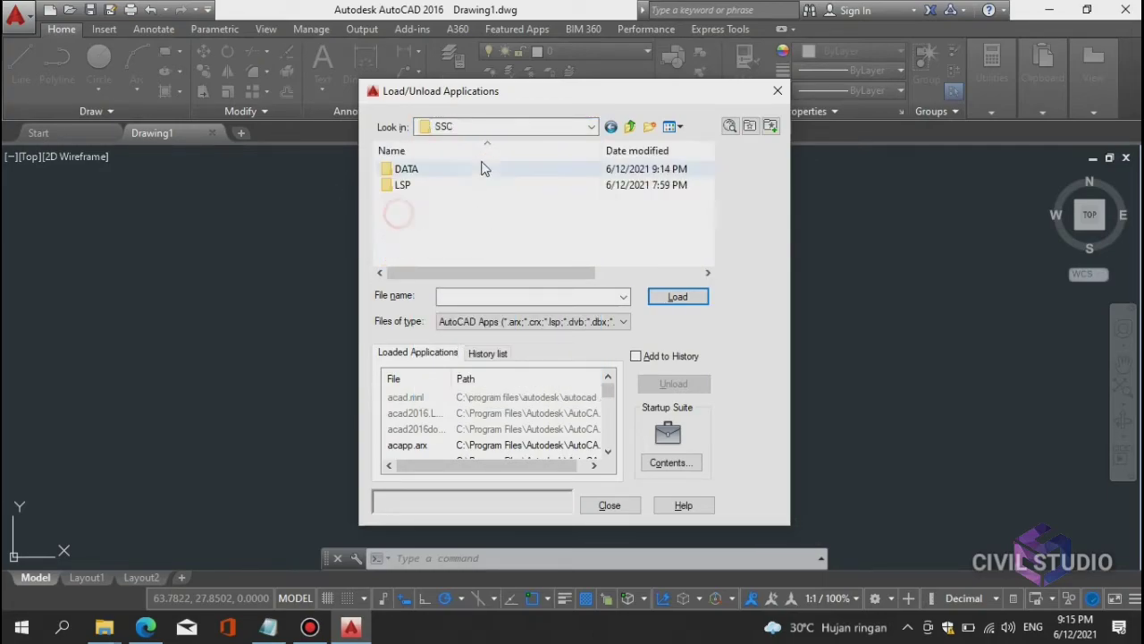
pyautogui.doubleClick(421, 184)
pyautogui.click(430, 168)
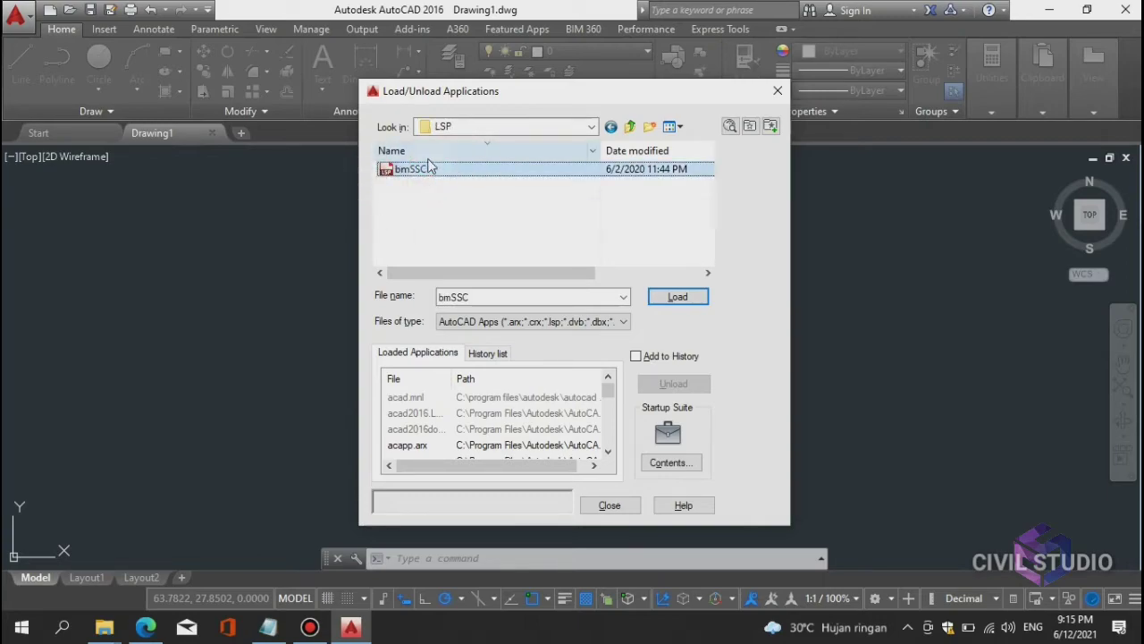
pyautogui.click(678, 299)
# Check the Startup Suite's application list for bmSSC.LSP and close the application loading dialogs
pyautogui.click(675, 465)
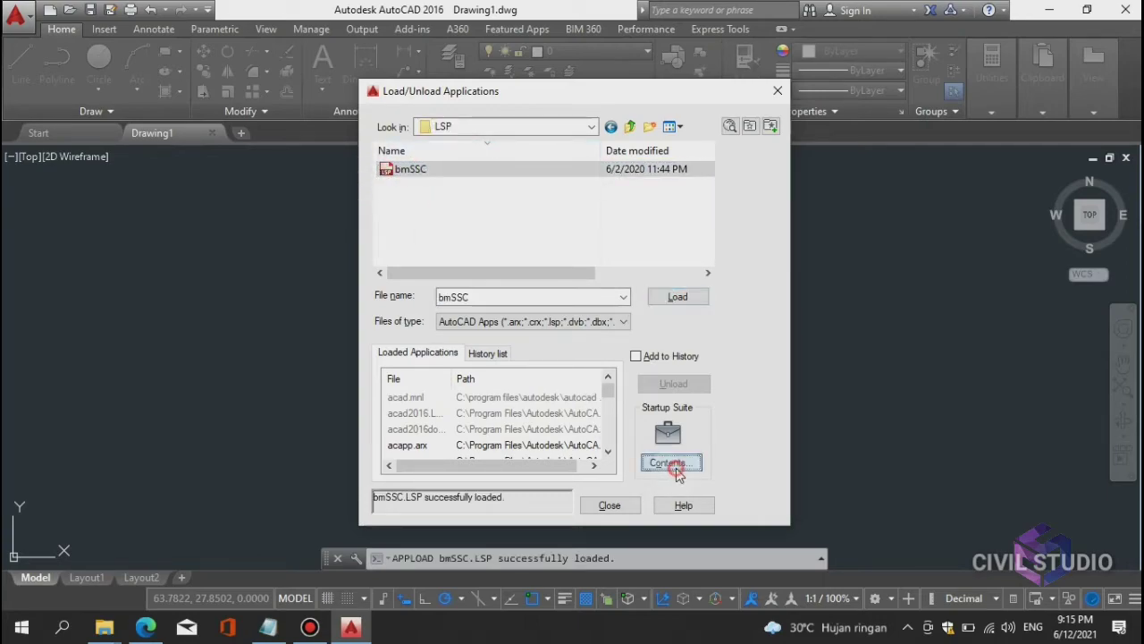
pyautogui.click(470, 281)
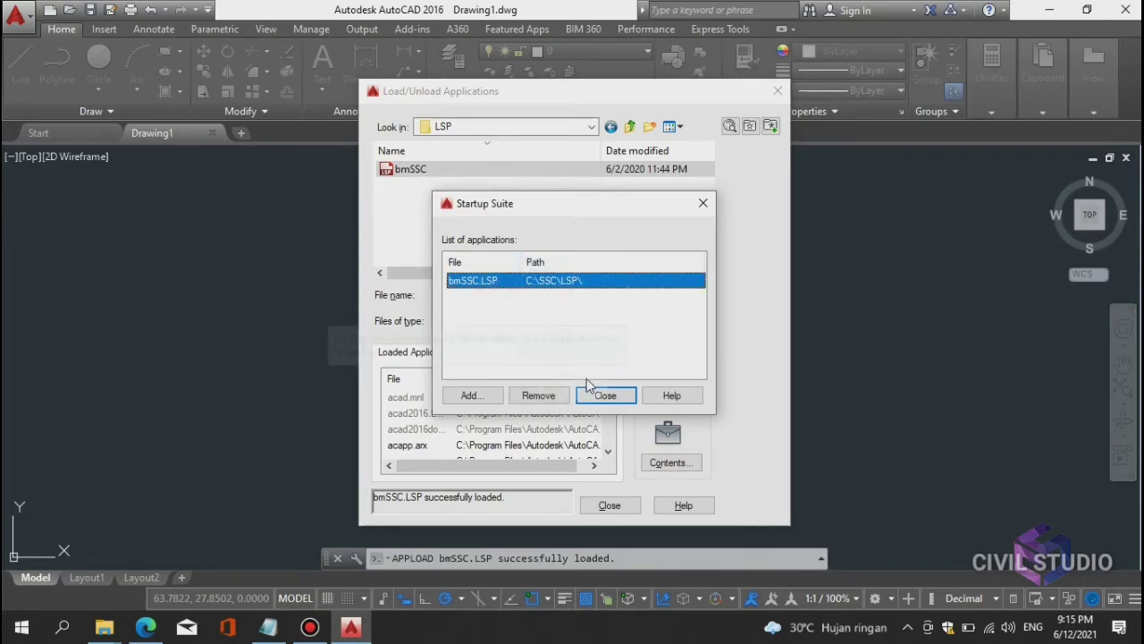
pyautogui.click(604, 396)
pyautogui.click(606, 505)
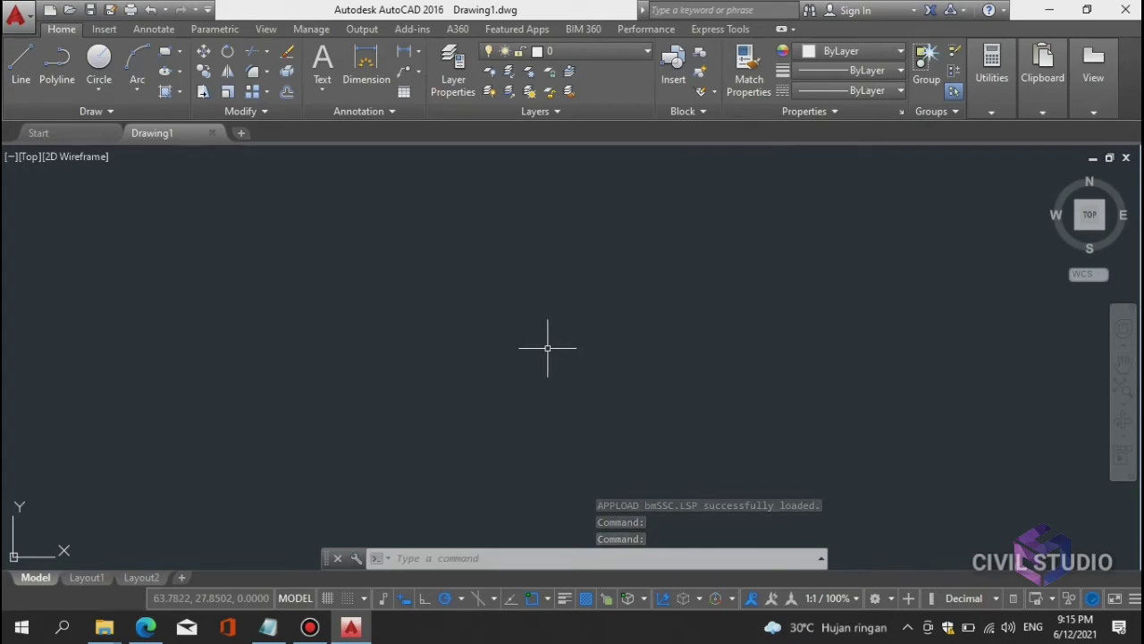
# Run the BMSSC command with BM.PRN as the input data file and a drawing scale of 1:1000
pyautogui.write('BMSSC')
pyautogui.press('Return')
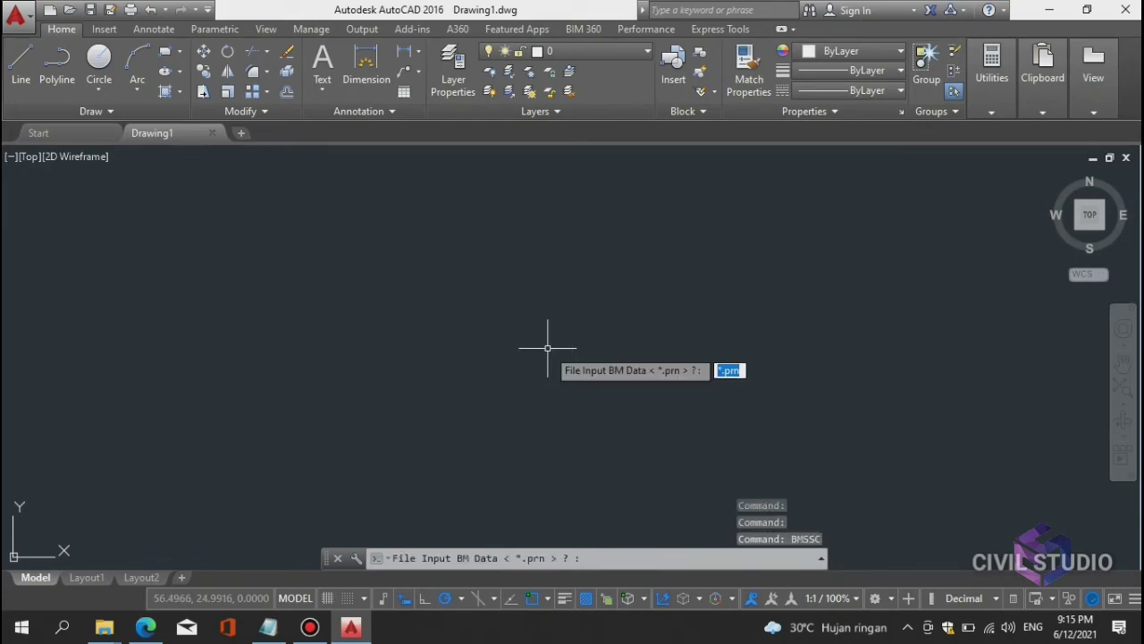
pyautogui.click(399, 558)
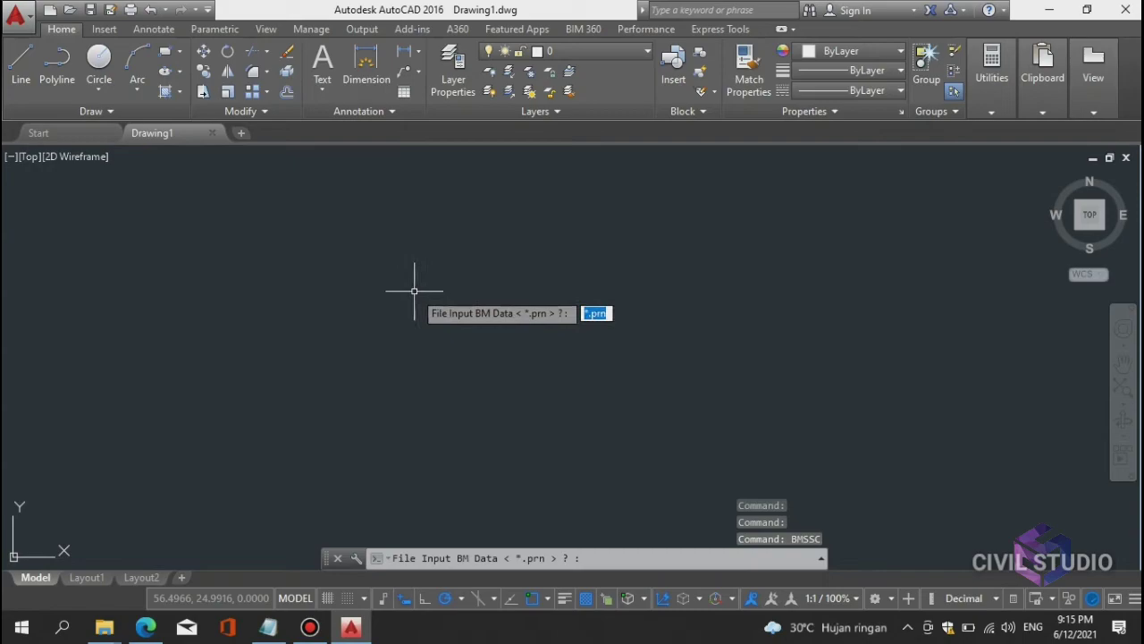
pyautogui.write('BM.PRN')
pyautogui.press('Return')
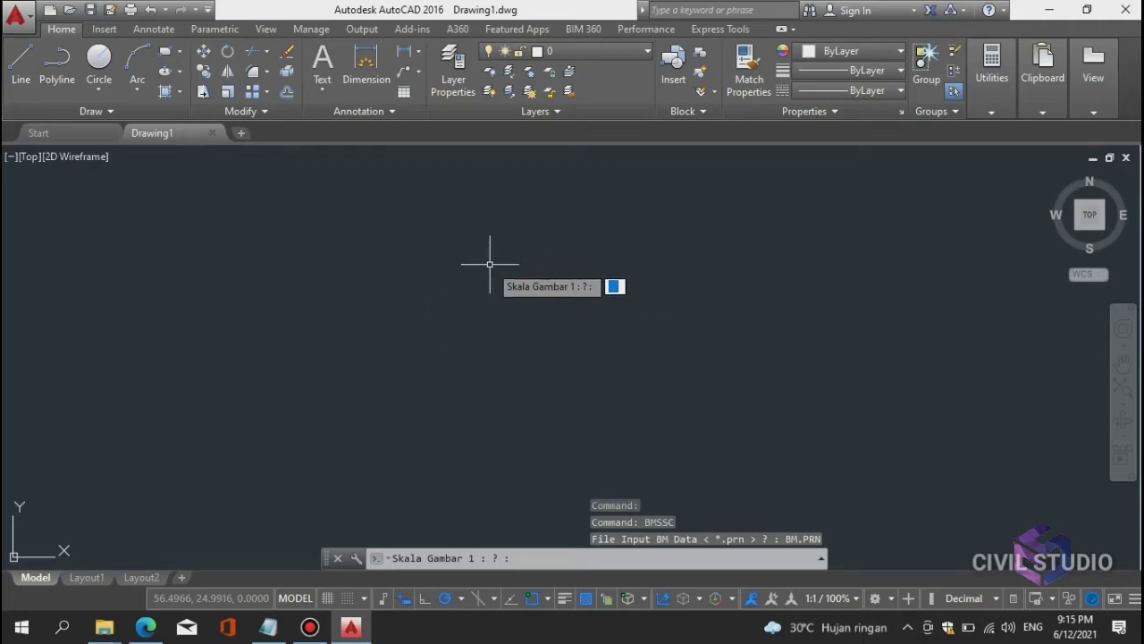
pyautogui.write('1000')
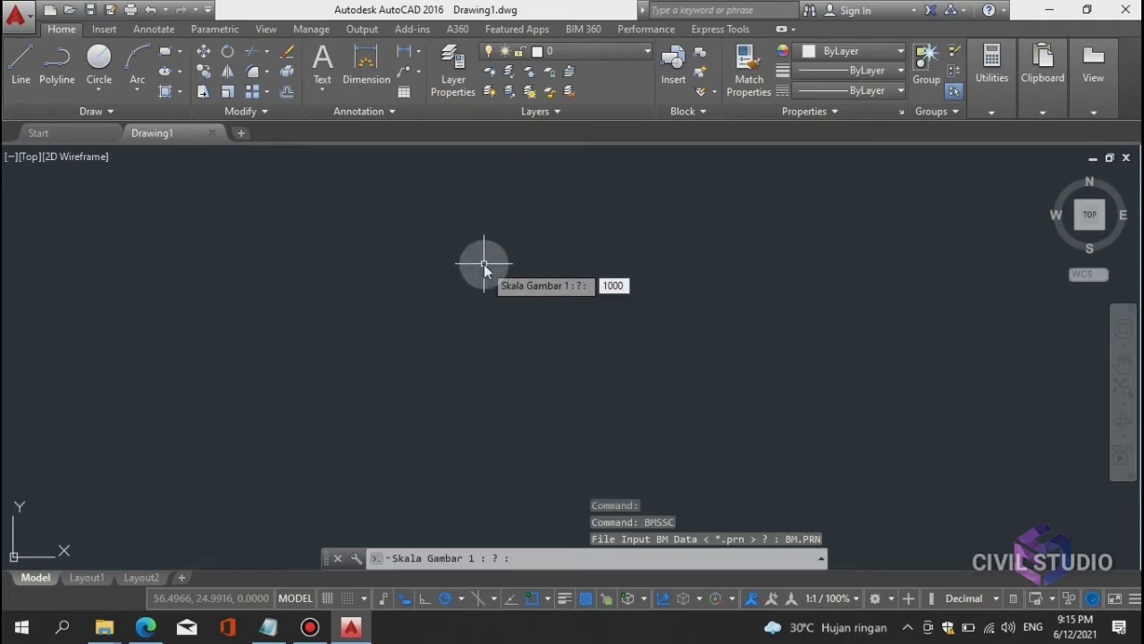
pyautogui.press('Return')
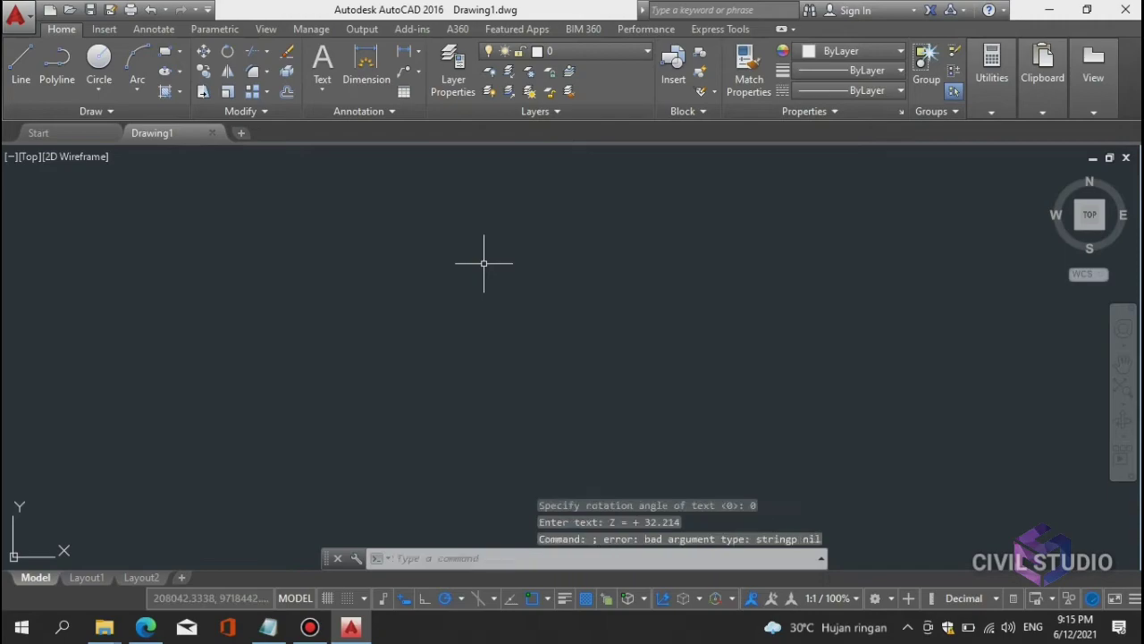
# Zoom to the drawing extents and examine the plotted benchmark points and their labels across the drawing
pyautogui.write('z')
pyautogui.press('Return')
pyautogui.write('E')
pyautogui.press('Return')
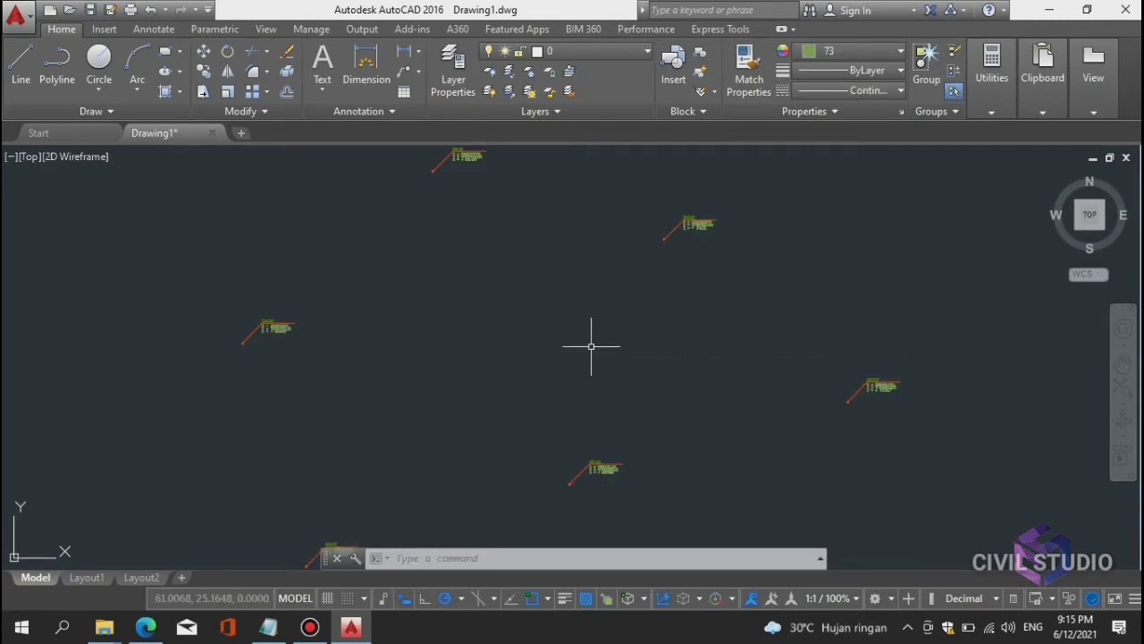
pyautogui.scroll(-3, 581, 357)
pyautogui.scroll(4, 447, 269)
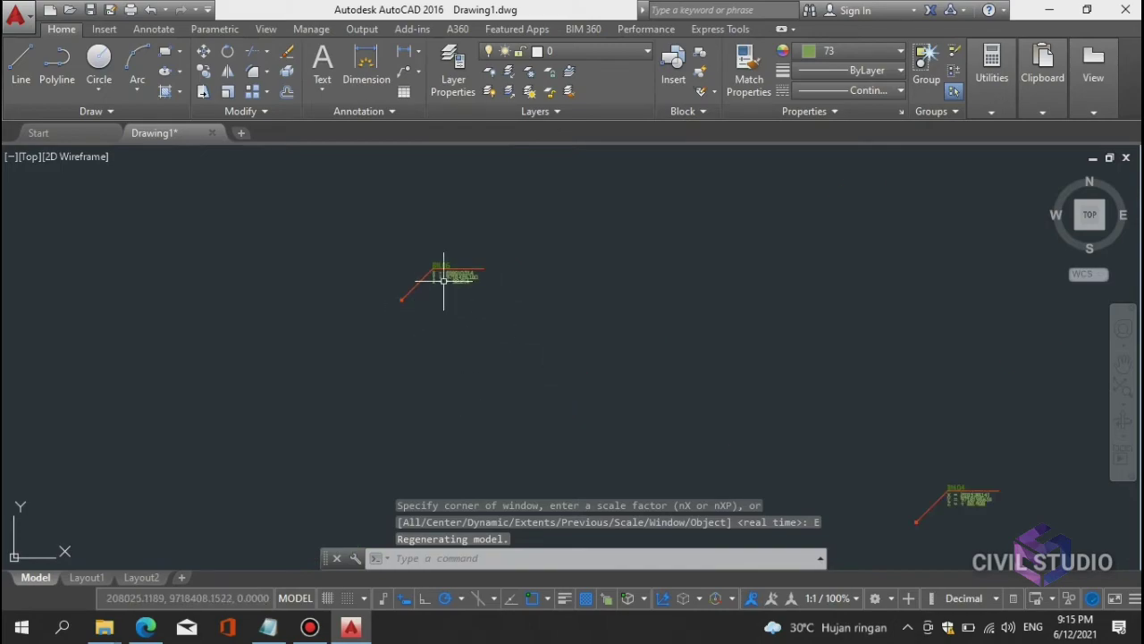
pyautogui.scroll(-2, 486, 276)
pyautogui.moveTo(511, 294)
pyautogui.mouseDown(button='middle')
pyautogui.moveTo(396, 256)
pyautogui.moveTo(307, 384)
pyautogui.moveTo(365, 299)
pyautogui.mouseUp(button='middle')
pyautogui.scroll(2, 373, 403)
pyautogui.scroll(-2, 479, 411)
pyautogui.moveTo(479, 410); pyautogui.dragTo(390, 442, button='middle')
pyautogui.scroll(3, 613, 388)
pyautogui.moveTo(652, 357); pyautogui.dragTo(450, 462, button='middle')
pyautogui.scroll(-2, 449, 462)
pyautogui.scroll(-3, 736, 426)
pyautogui.moveTo(439, 146); pyautogui.dragTo(439, 222, button='middle')
pyautogui.scroll(2, 439, 247)
pyautogui.scroll(2, 378, 308)
pyautogui.scroll(2, 376, 357)
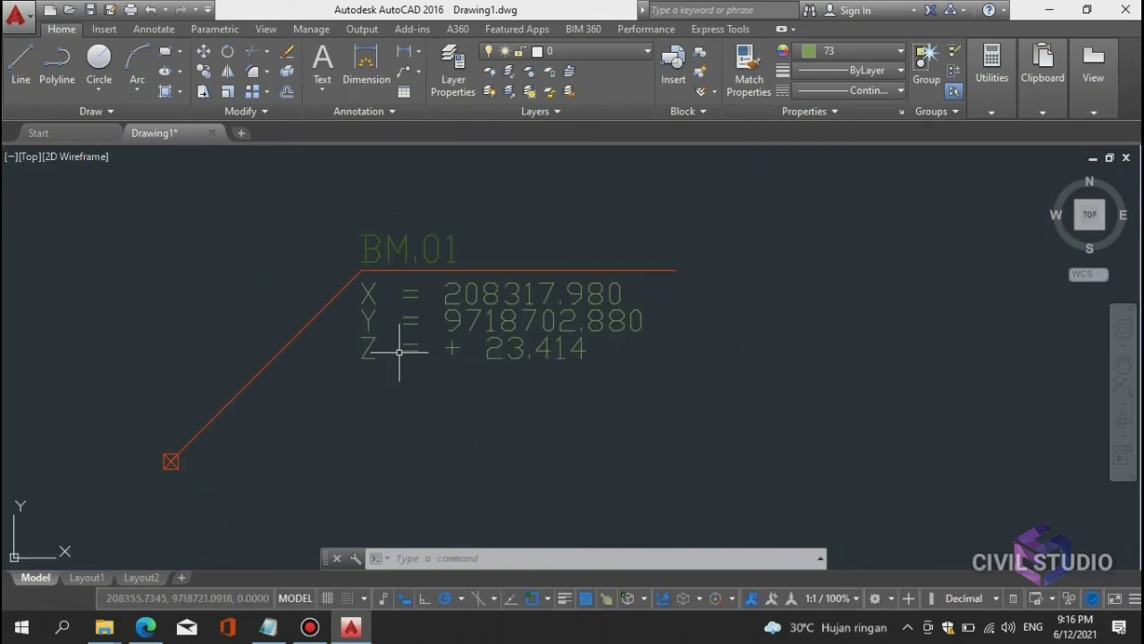
# Inspect the name and X, Y, Z coordinate texts of the BM.01 label, leaving nothing selected
pyautogui.scroll(2, 483, 322)
pyautogui.click(460, 235)
pyautogui.click(385, 230)
pyautogui.scroll(5, 401, 248)
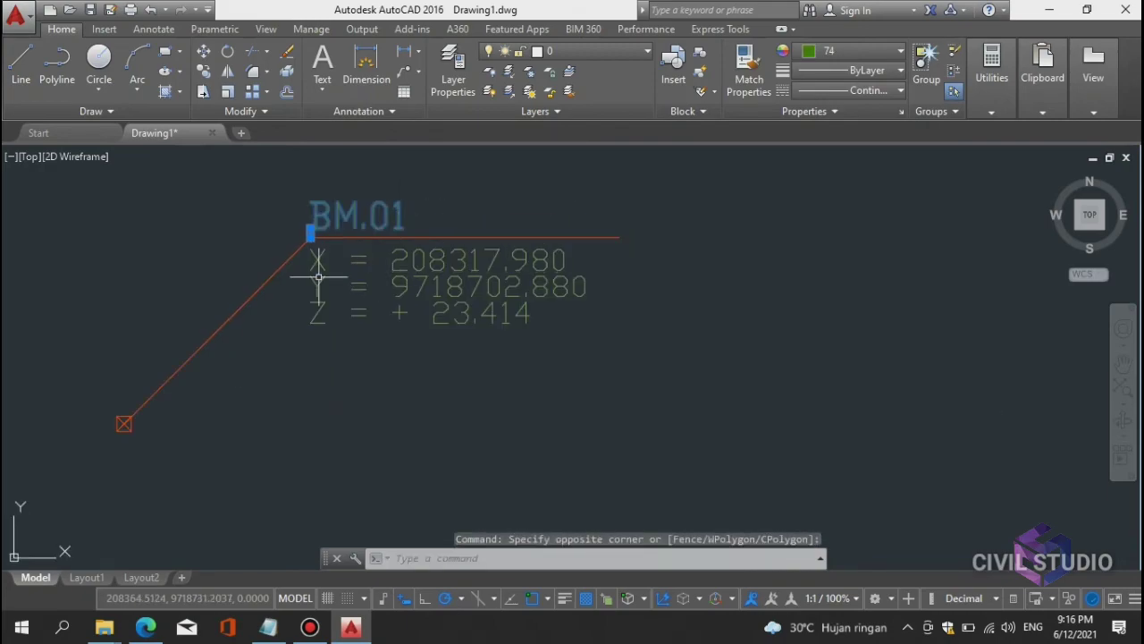
pyautogui.press('Escape')
pyautogui.click(437, 272)
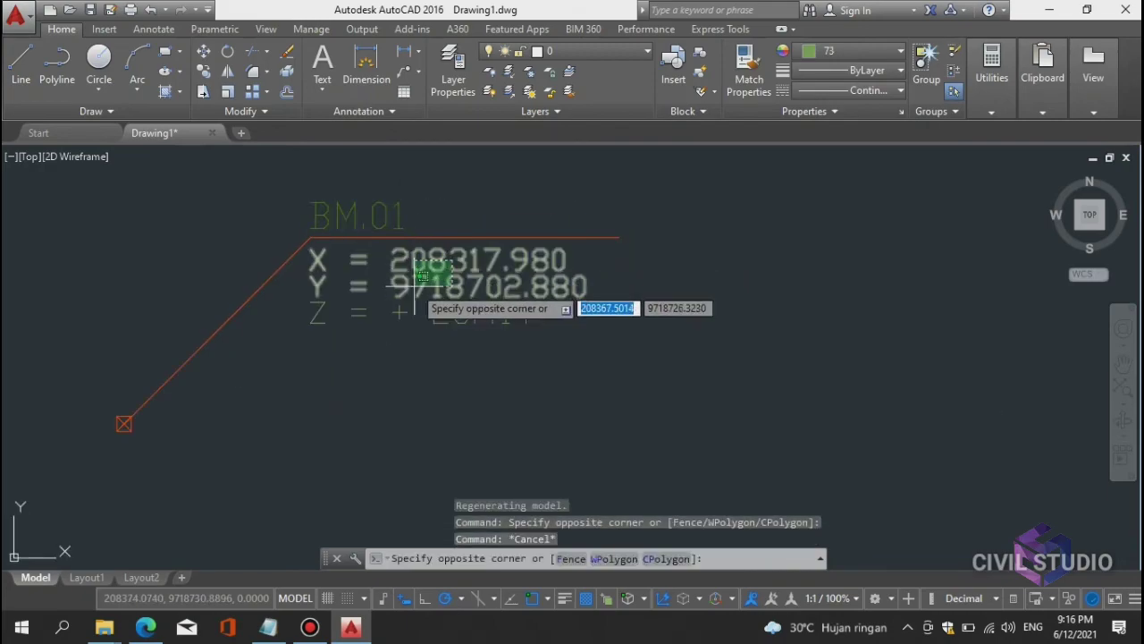
pyautogui.press('Escape')
# Examine the coordinate labels of the other benchmarks, including BM.05 and BM.04, and return to an overview of all points
pyautogui.scroll(-5, 422, 267)
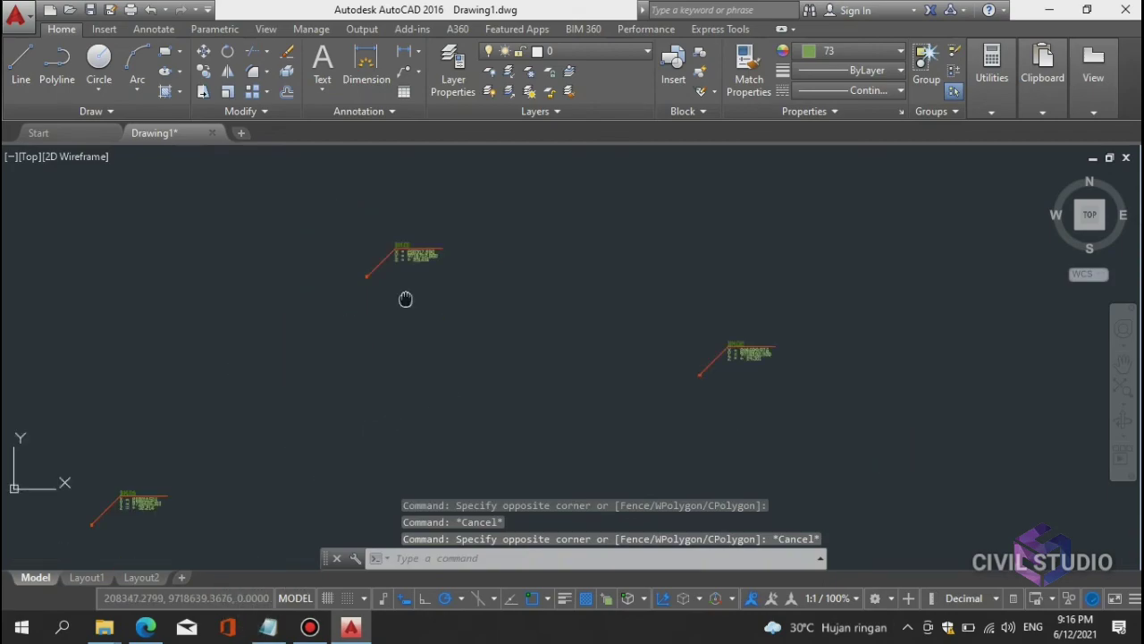
pyautogui.scroll(5, 230, 306)
pyautogui.scroll(-5, 388, 241)
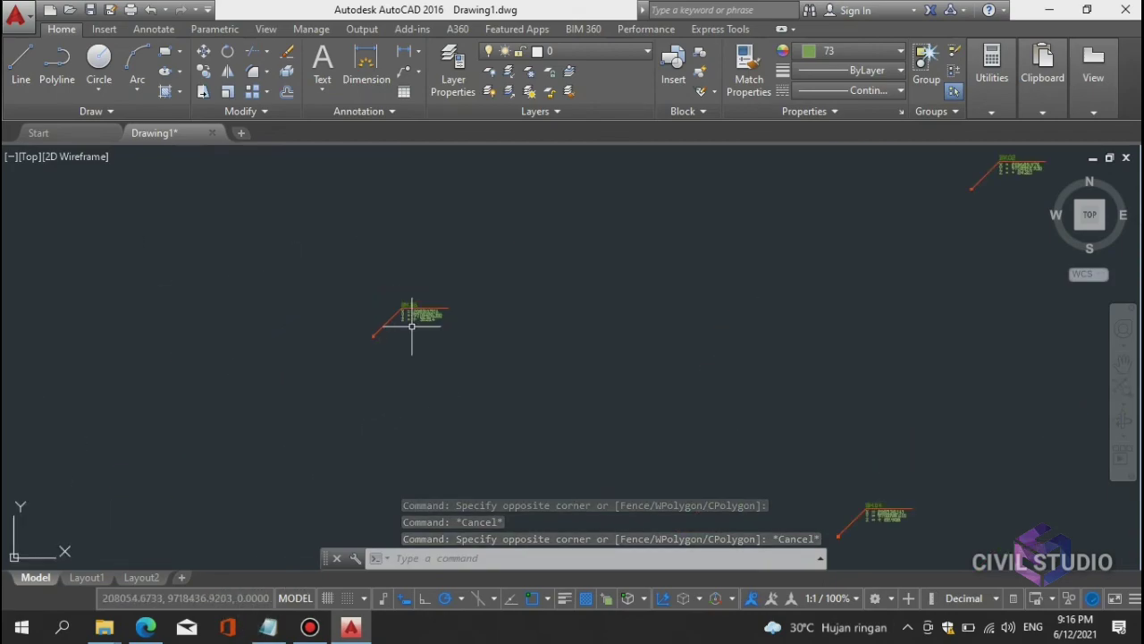
pyautogui.scroll(5, 414, 382)
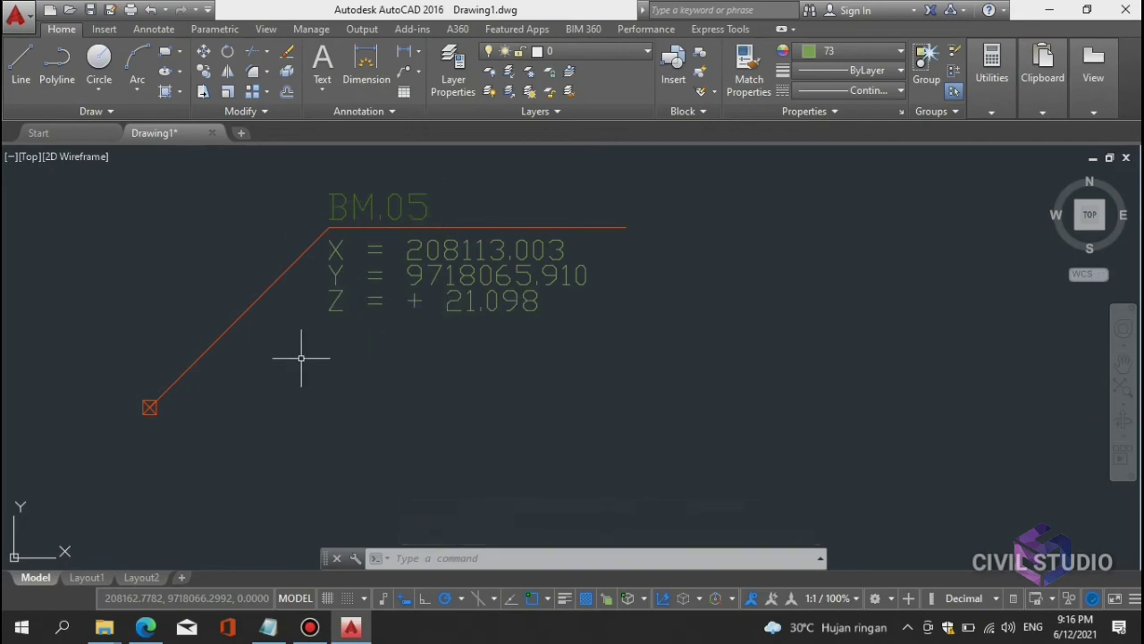
pyautogui.click(163, 432)
pyautogui.press('Escape')
pyautogui.scroll(-5, 357, 367)
pyautogui.scroll(5, 507, 263)
pyautogui.scroll(4, 392, 325)
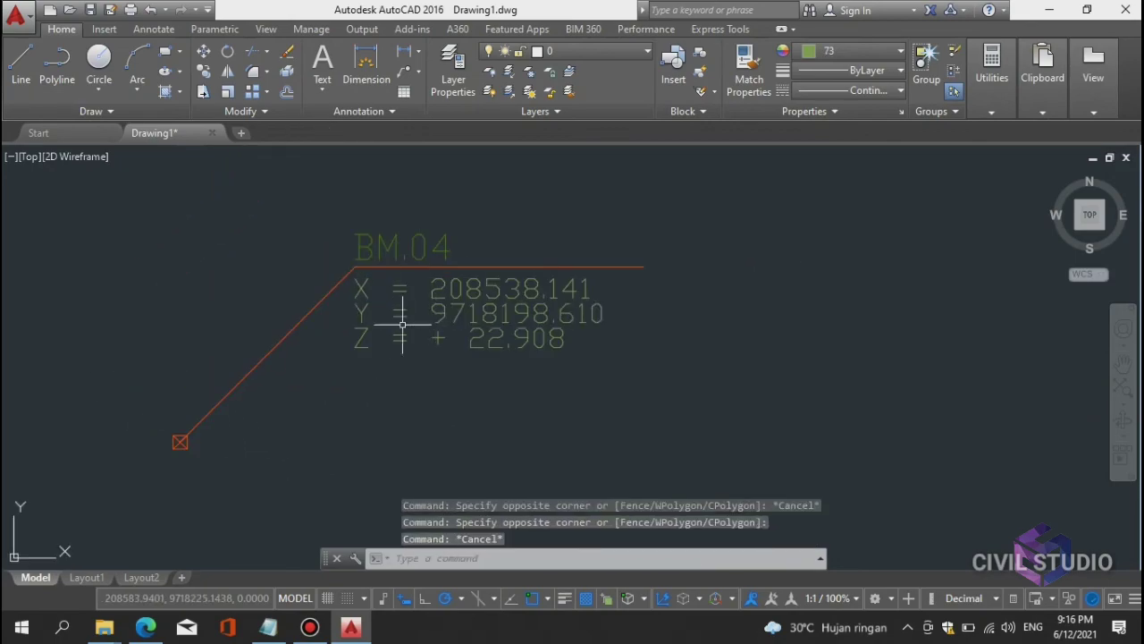
pyautogui.scroll(-5, 403, 353)
pyautogui.scroll(4, 345, 332)
pyautogui.moveTo(464, 373)
pyautogui.mouseDown(button='middle')
pyautogui.moveTo(498, 376)
pyautogui.moveTo(495, 366)
pyautogui.mouseUp(button='middle')
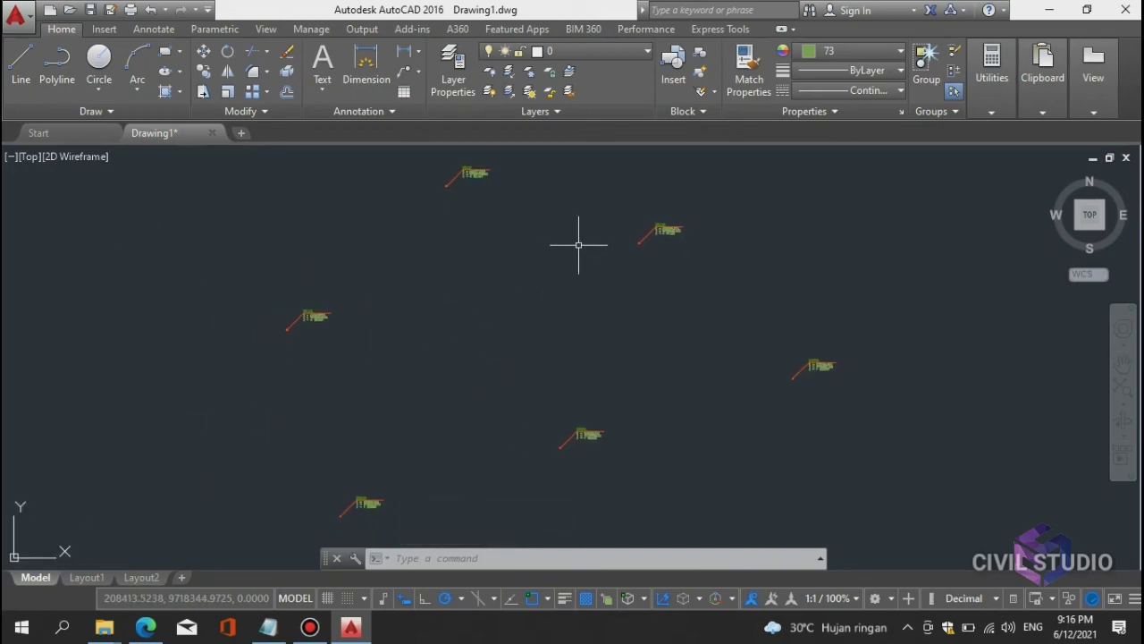
# Minimize the AutoCAD window to return to the desktop
pyautogui.click(1052, 9)
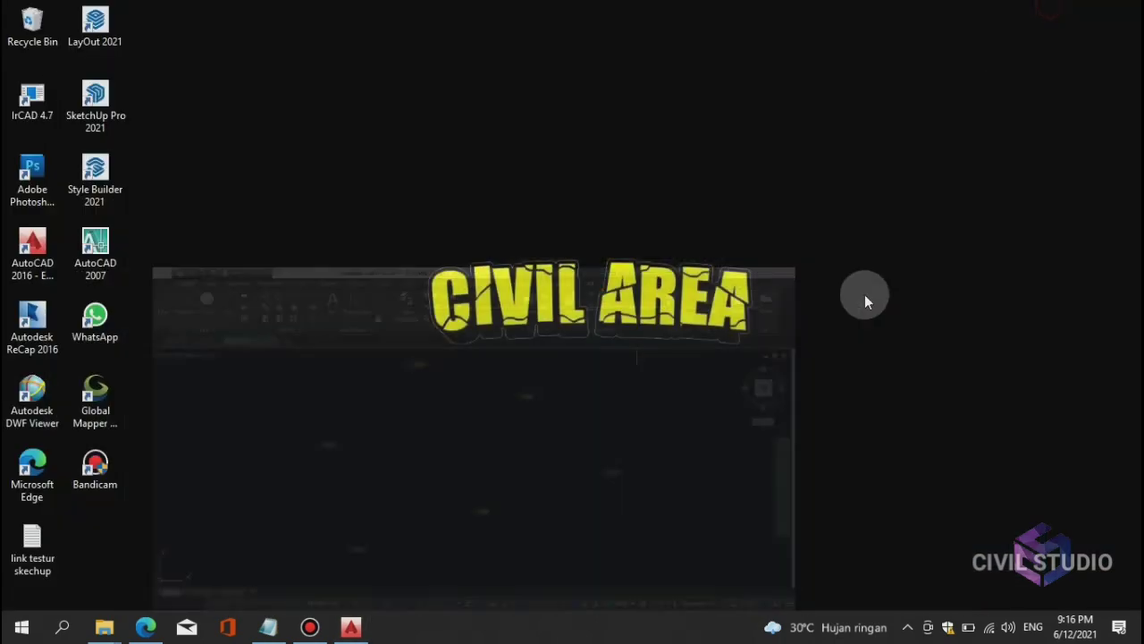
pyautogui.rightClick(765, 135)
pyautogui.click(705, 192)
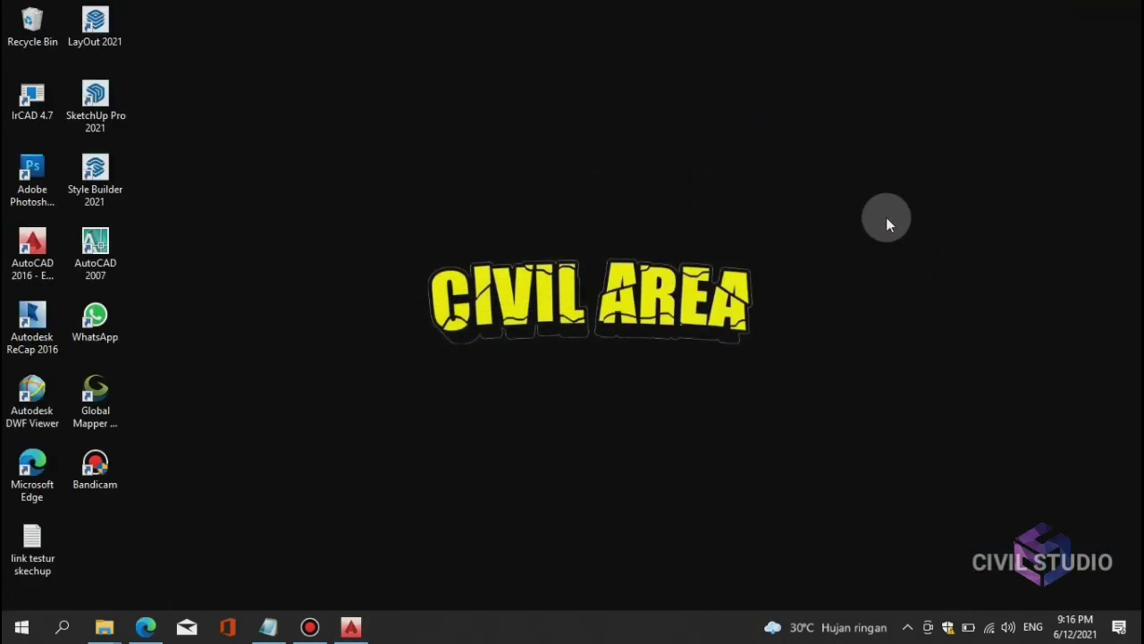